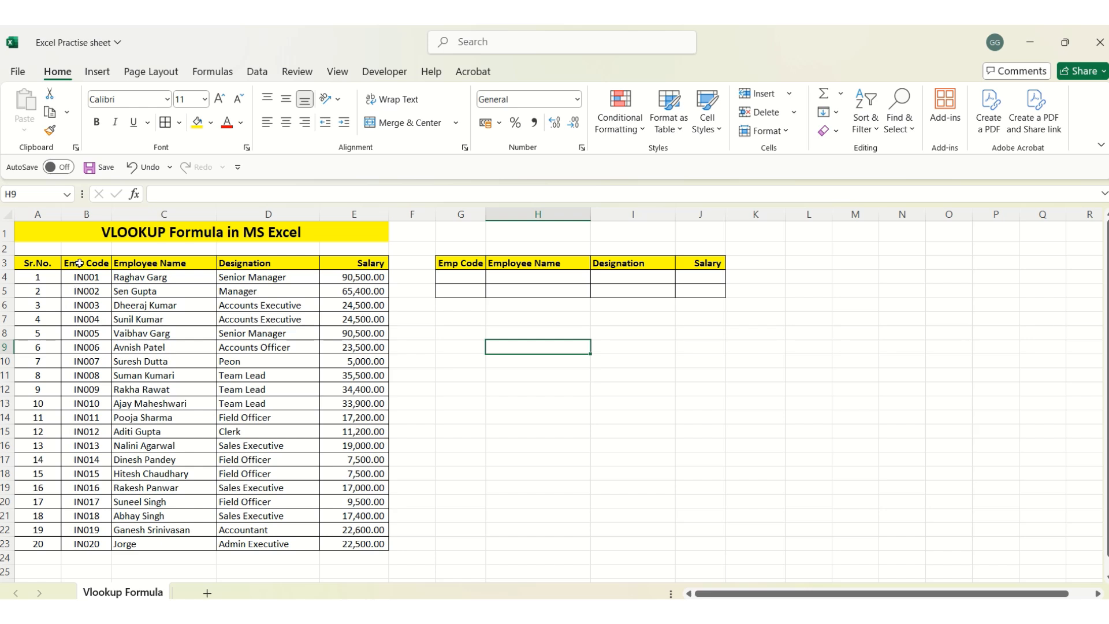
left_click(79, 263)
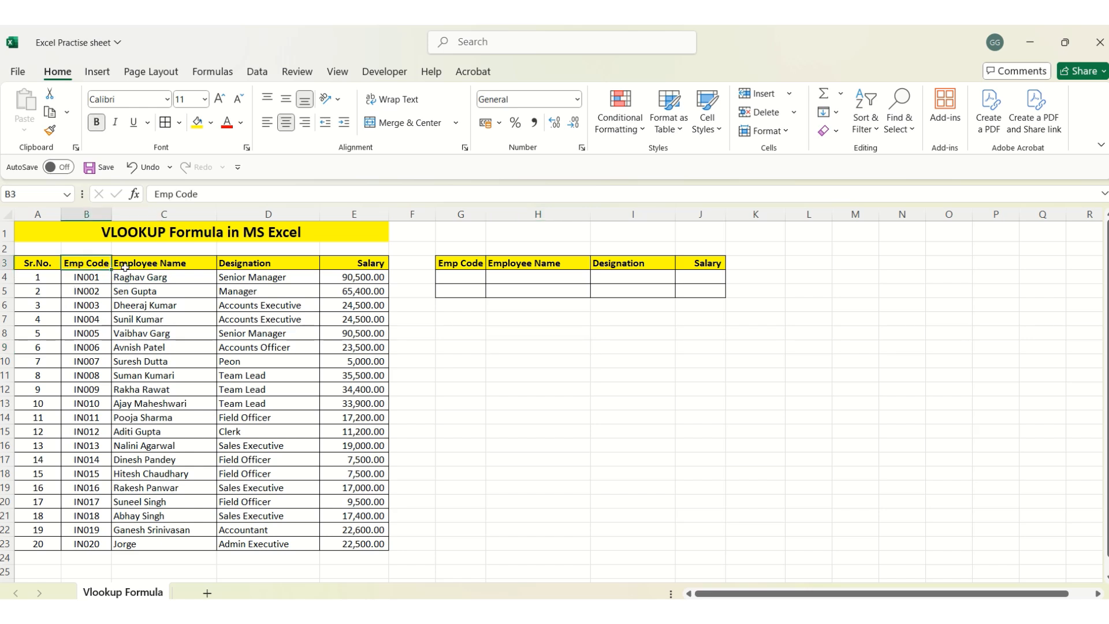
left_click(144, 263)
left_click(241, 266)
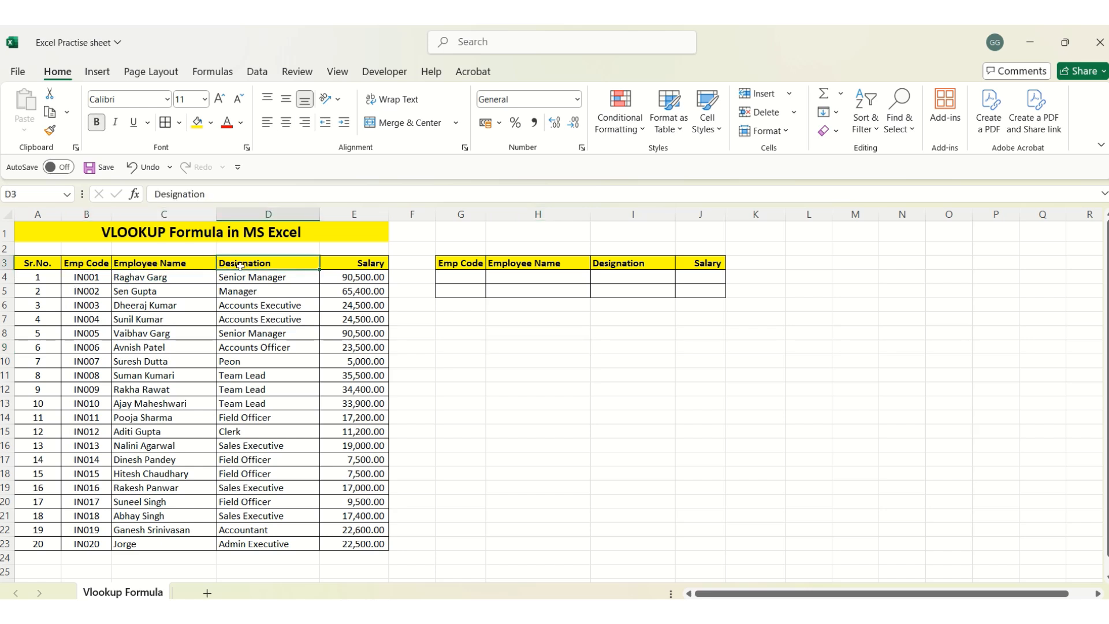
left_click(355, 263)
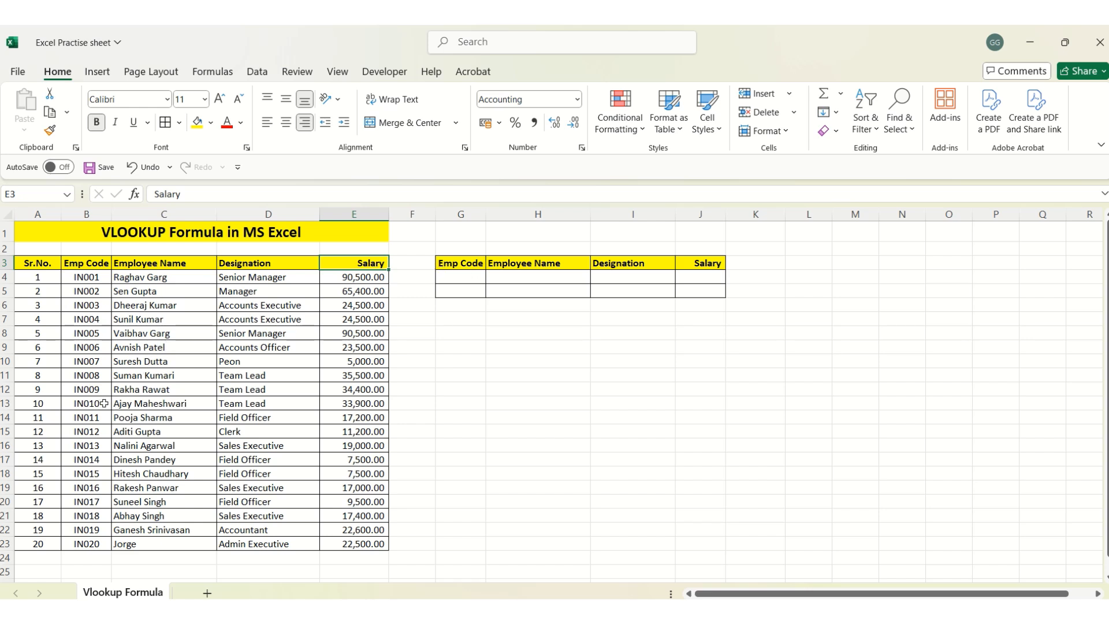
- Copy the employee code from cell B8 into G4 of the lookup table
left_click(88, 334)
key("ctrl+c")
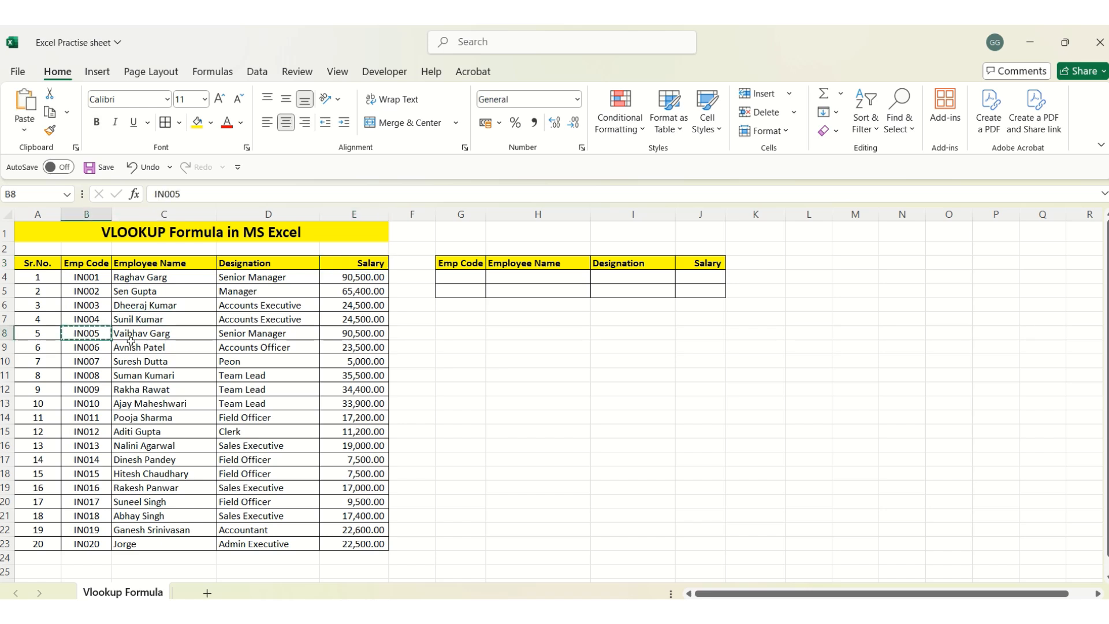
left_click(463, 276)
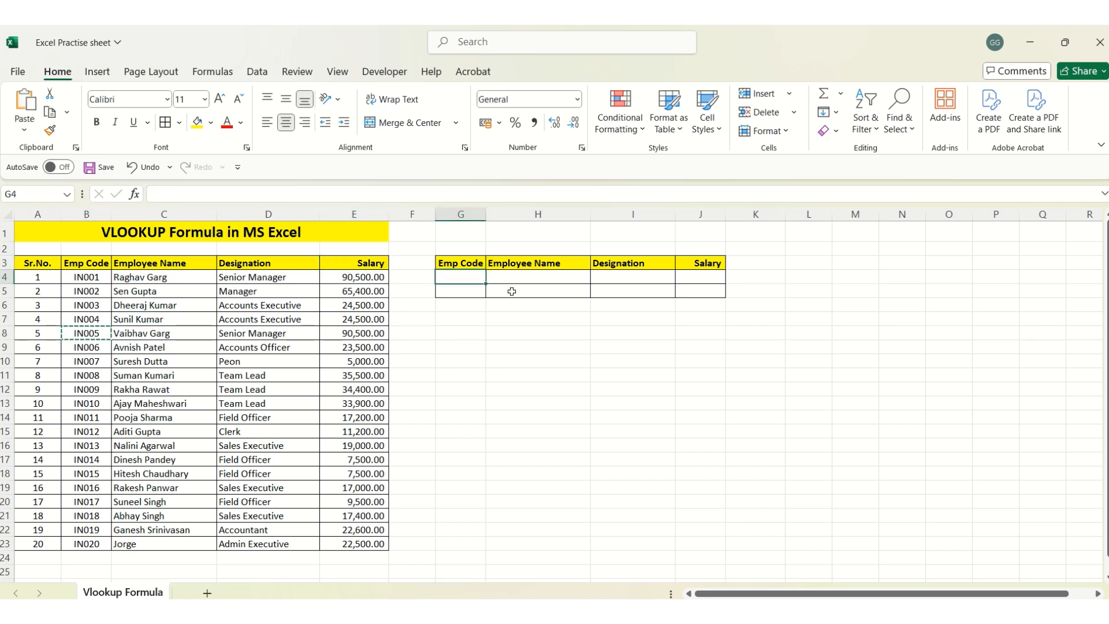
key("Return")
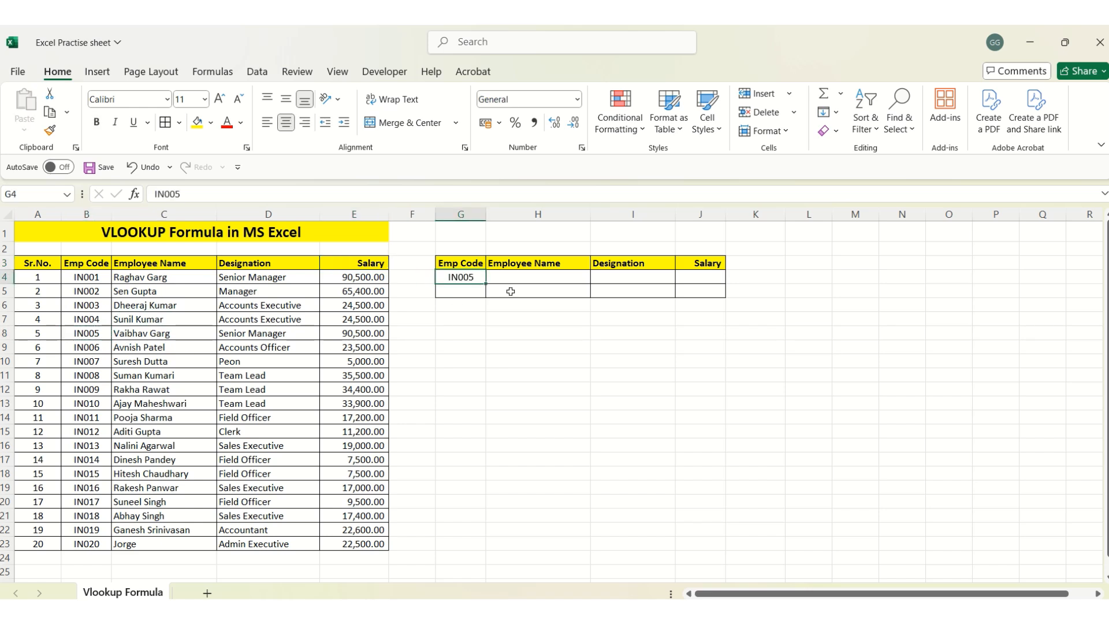
- Start a VLOOKUP formula in H4 with G4 as the lookup value and the absolute range $B$3:$E$23 as the table array
left_click(463, 212)
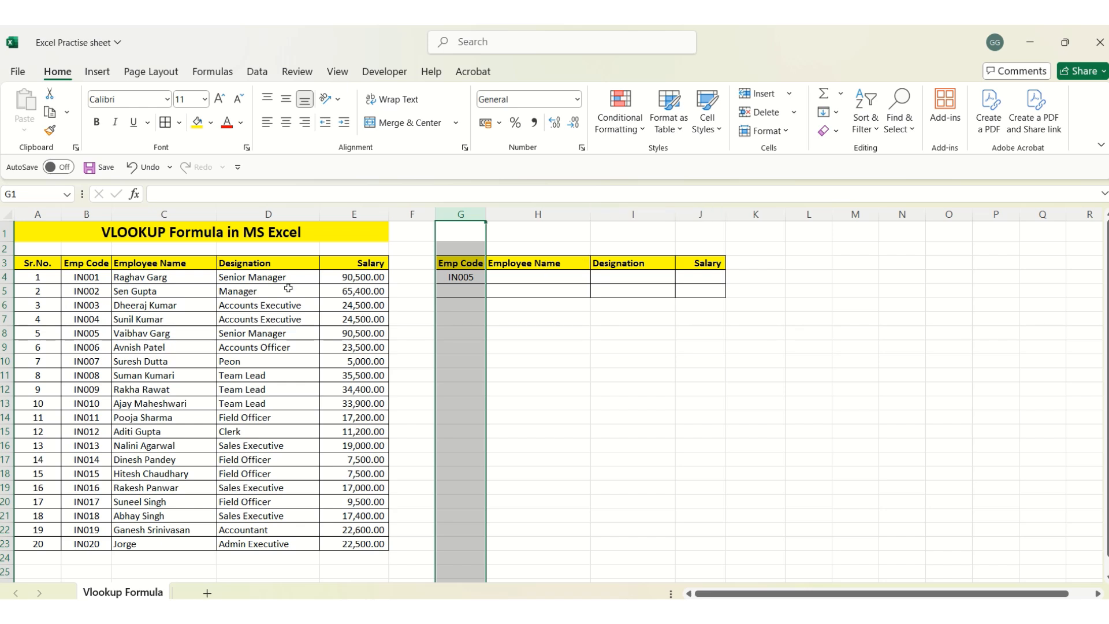
left_click(510, 274)
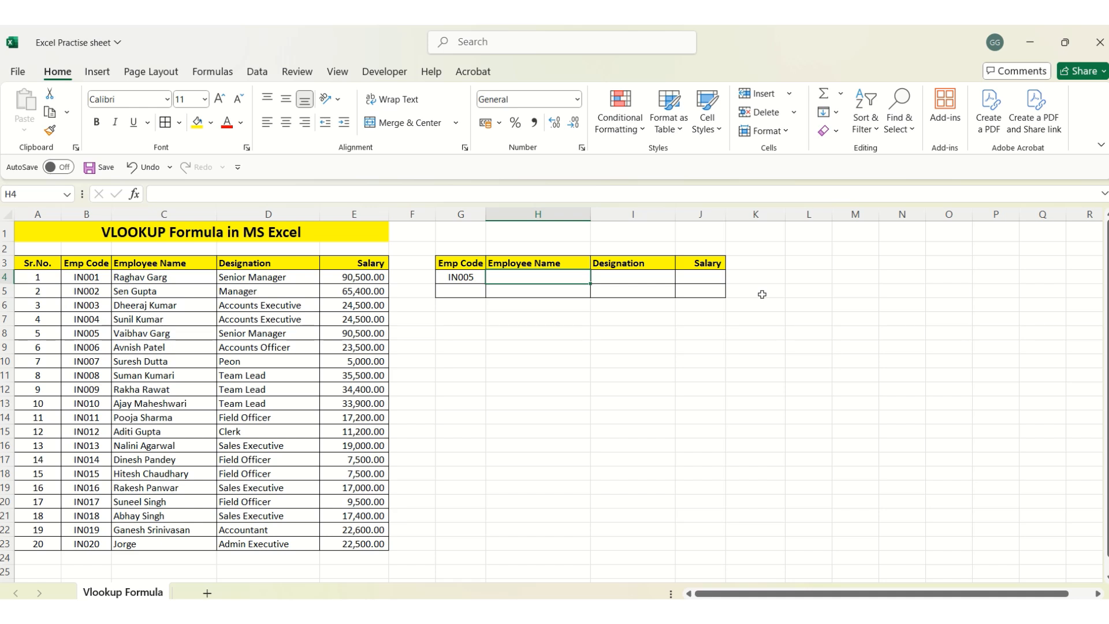
type("=")
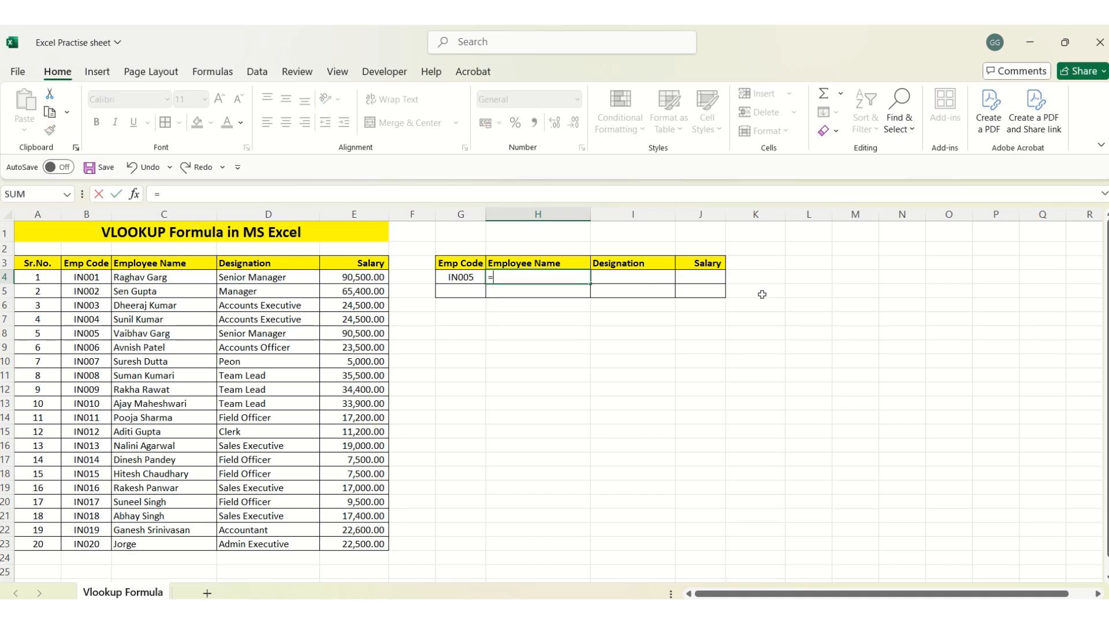
type("vlookup")
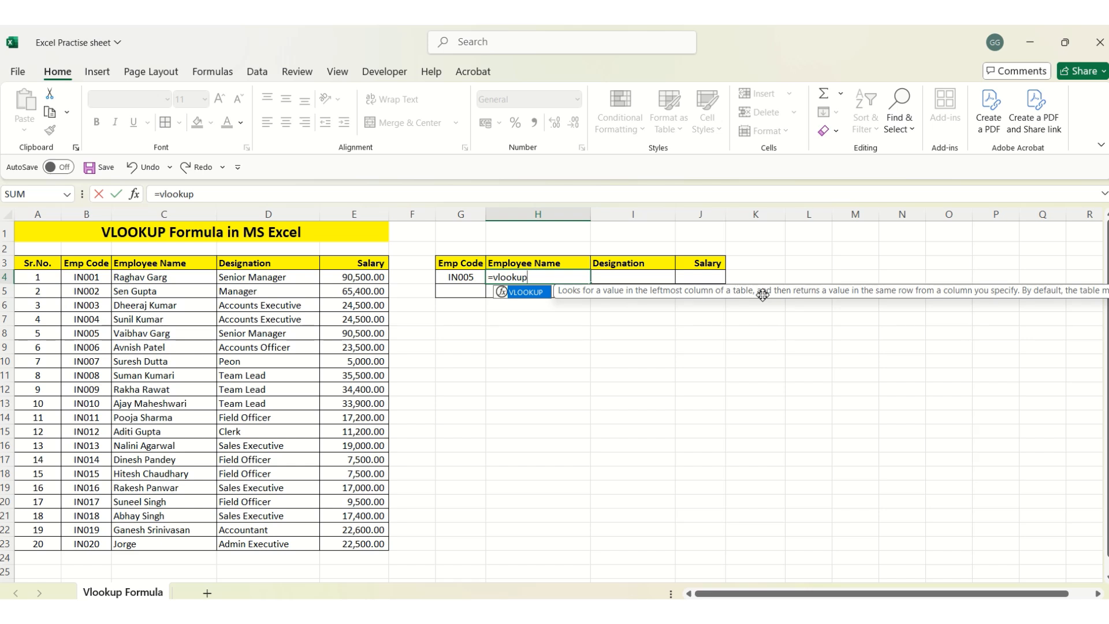
type("(")
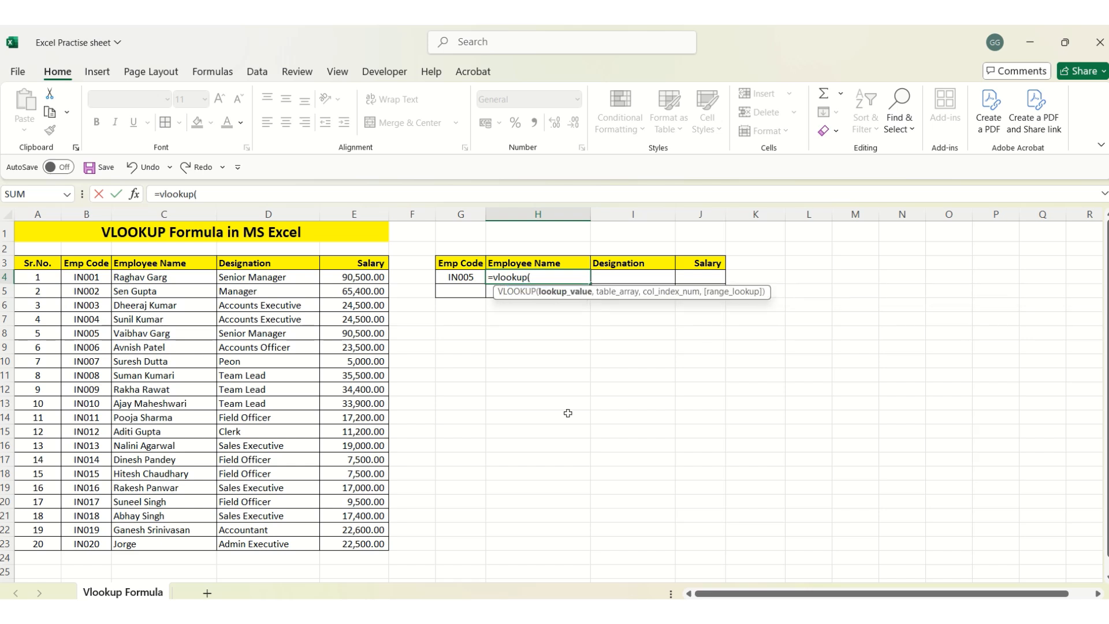
left_click(456, 277)
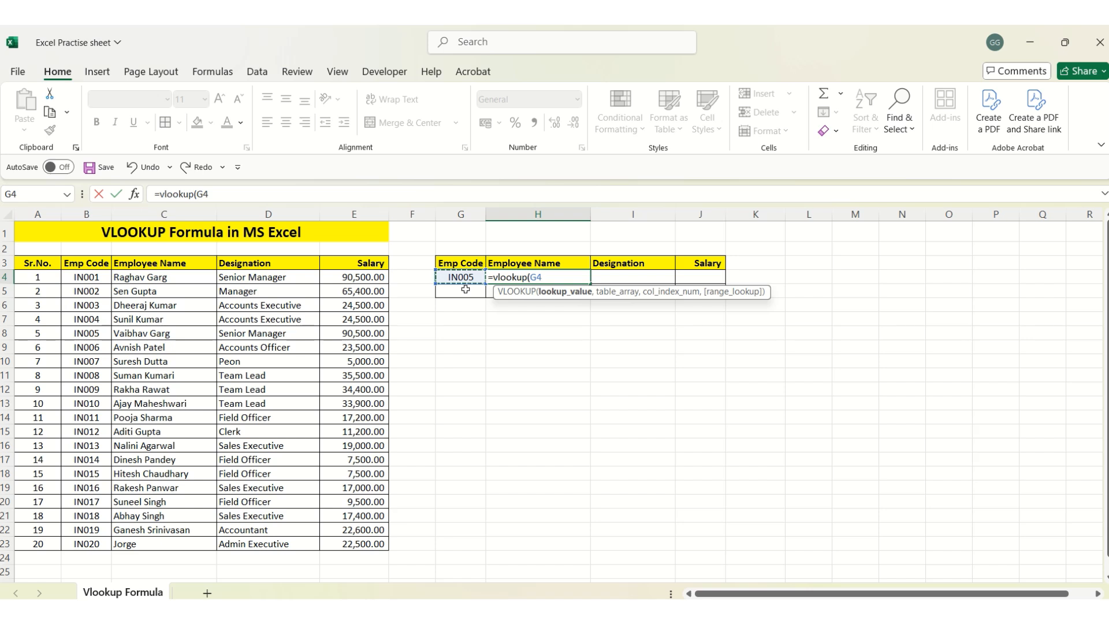
type(",")
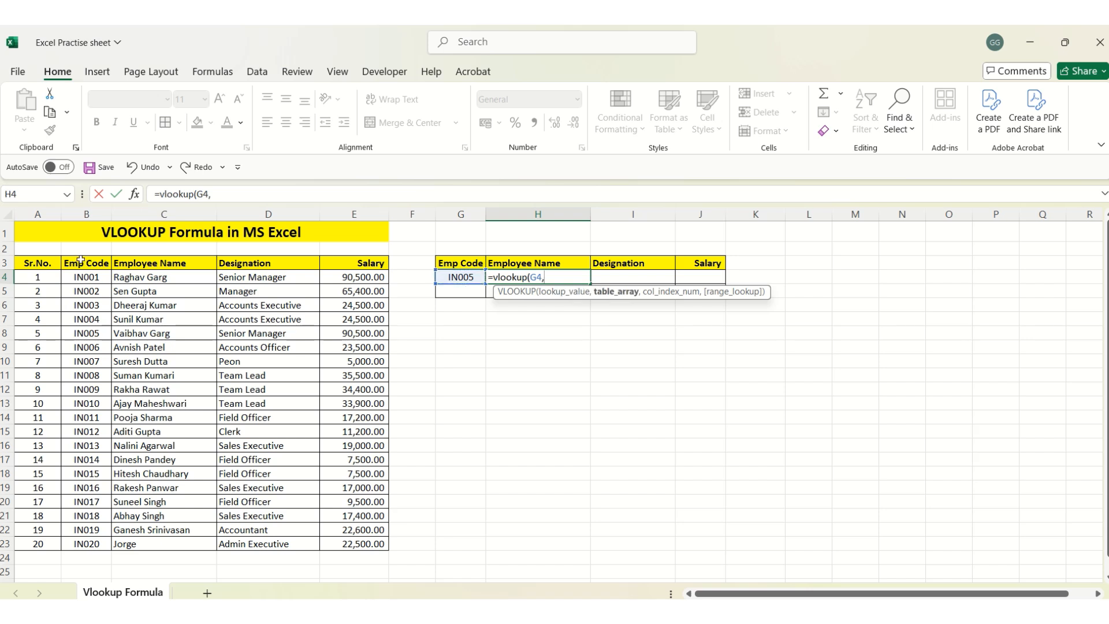
left_click_drag(80, 261, 372, 542)
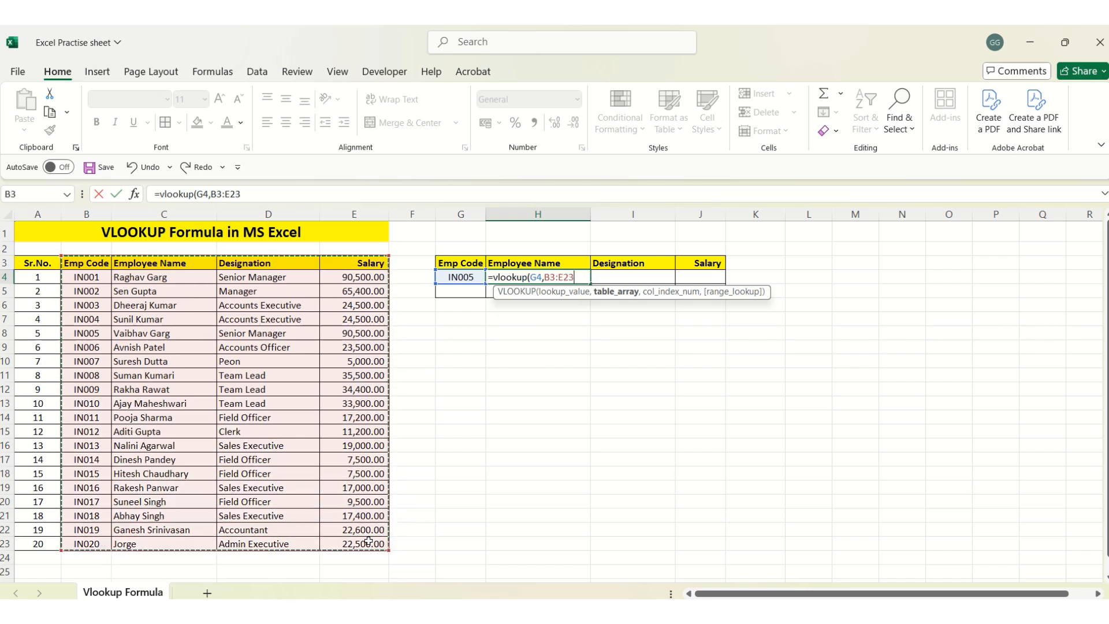
key("F4")
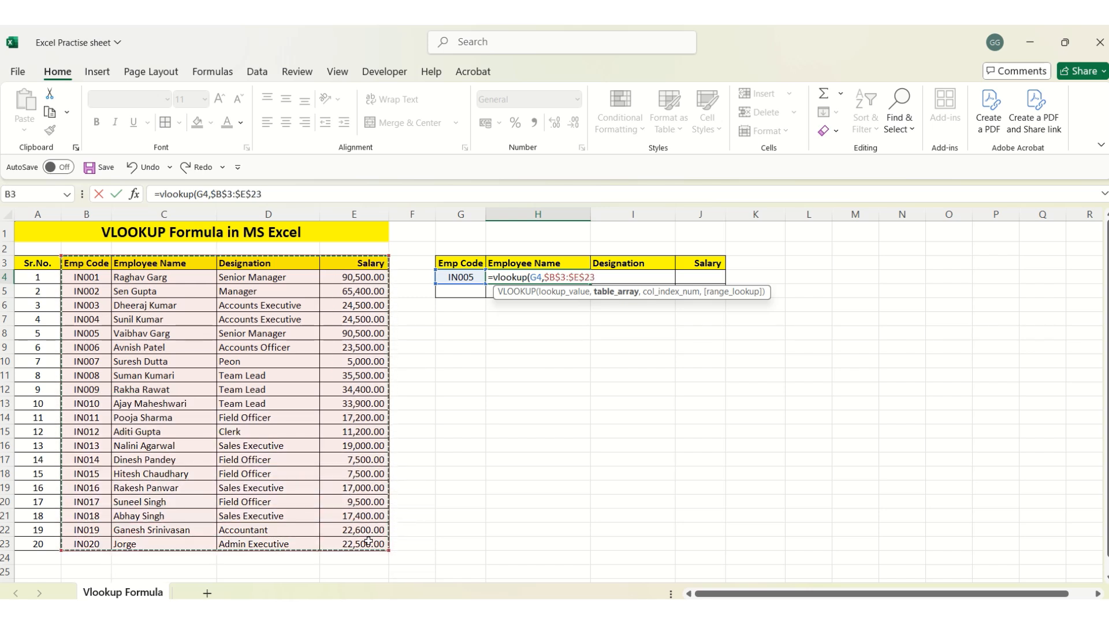
left_click(302, 198)
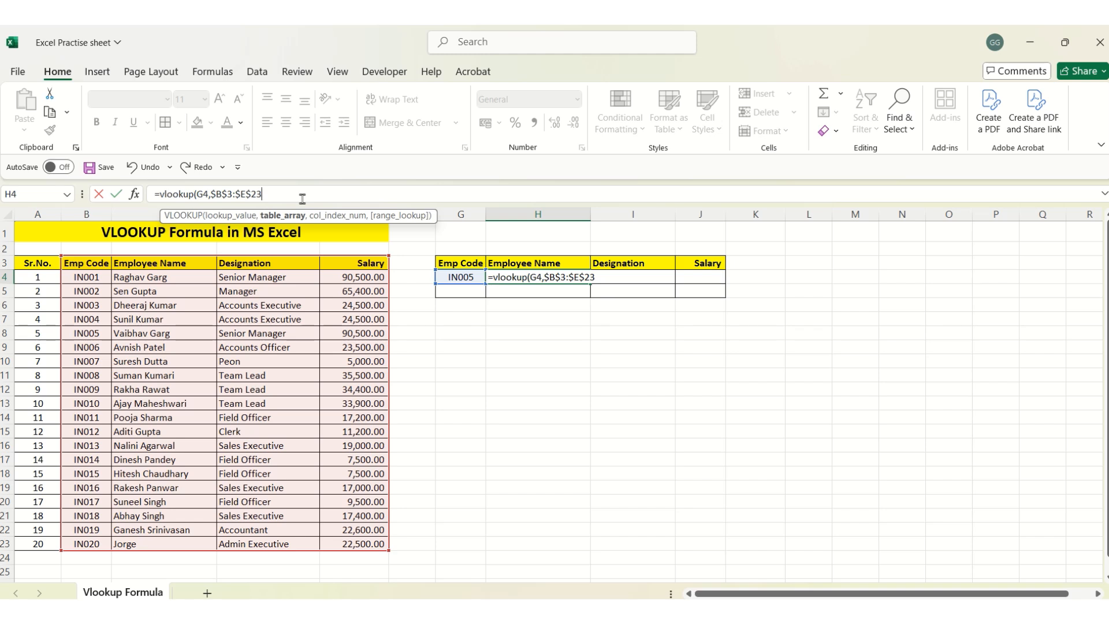
- Complete the H4 formula with column index 2 and range lookup 0, and compare its result with row 8 of the source table
type(",")
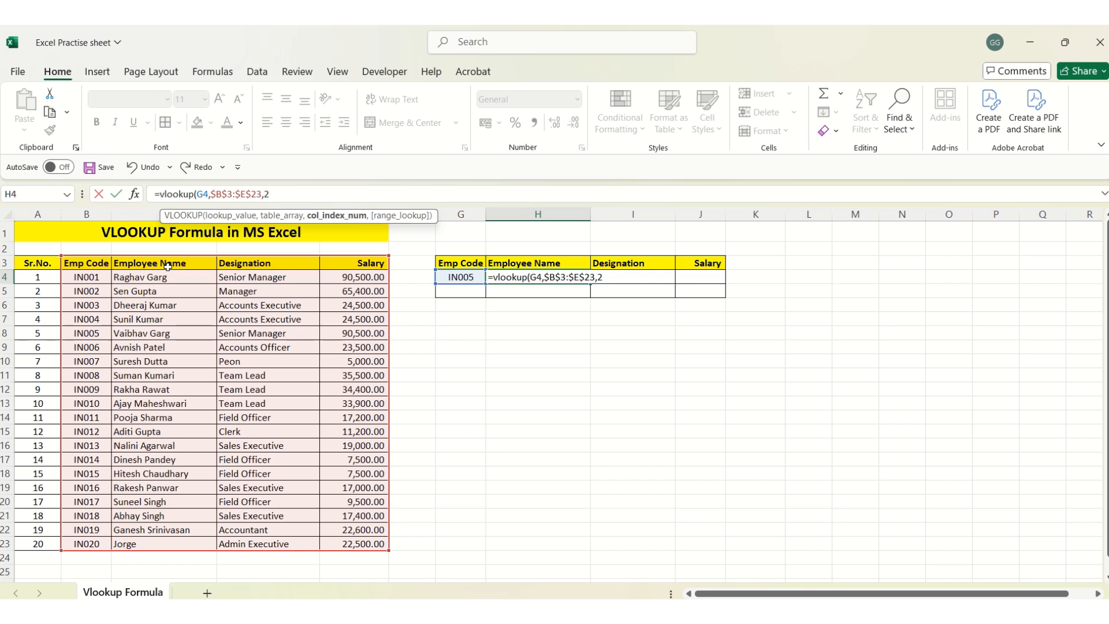
type("2,")
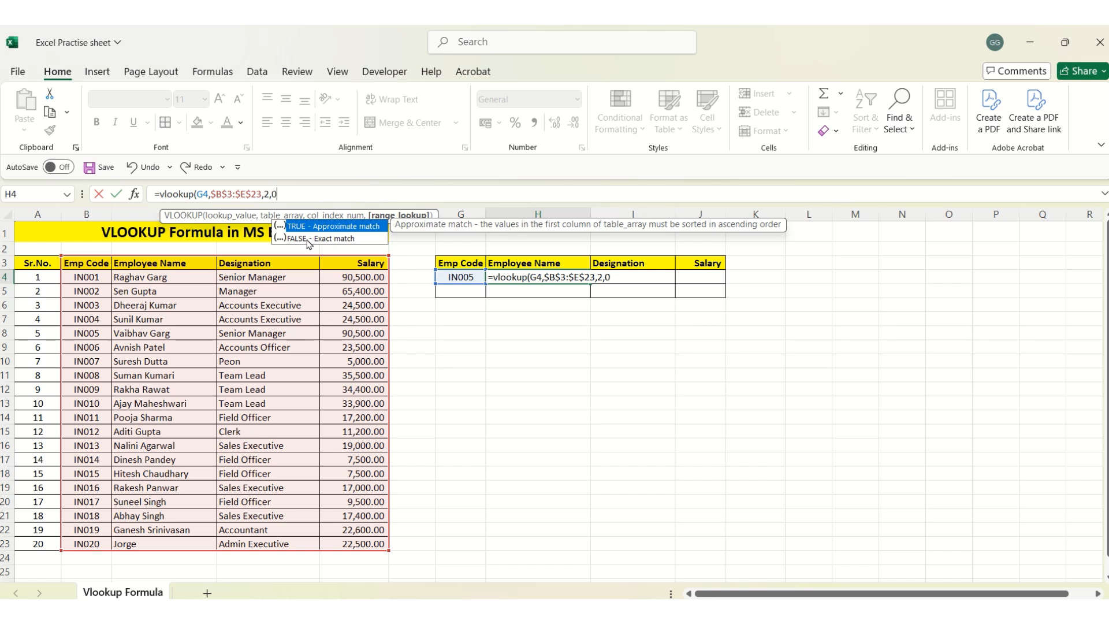
type("0)")
key("Return")
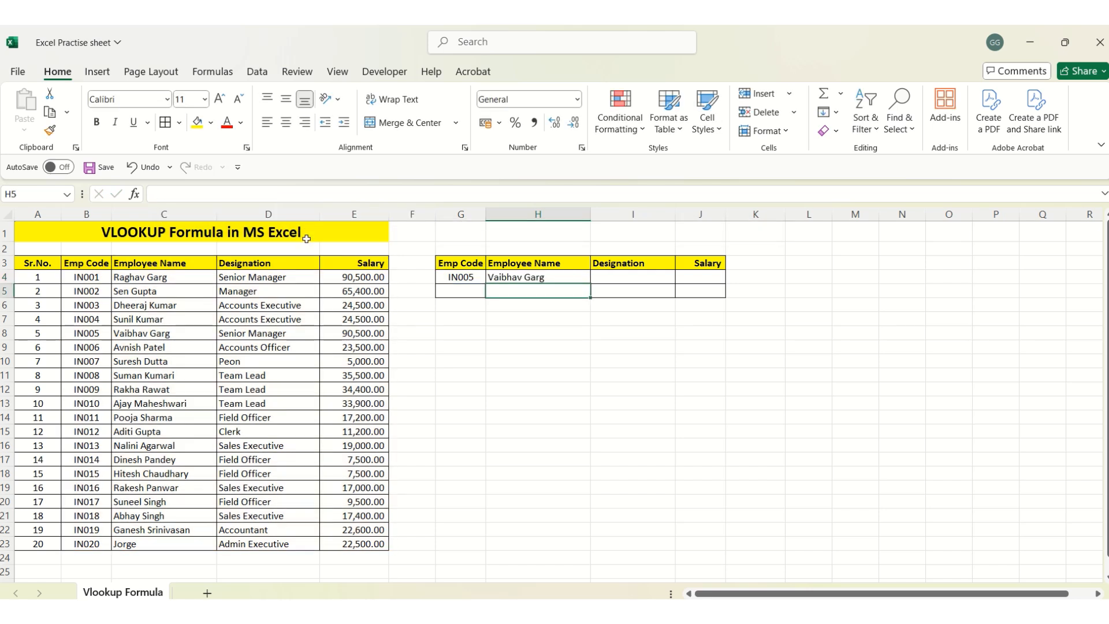
key("Up")
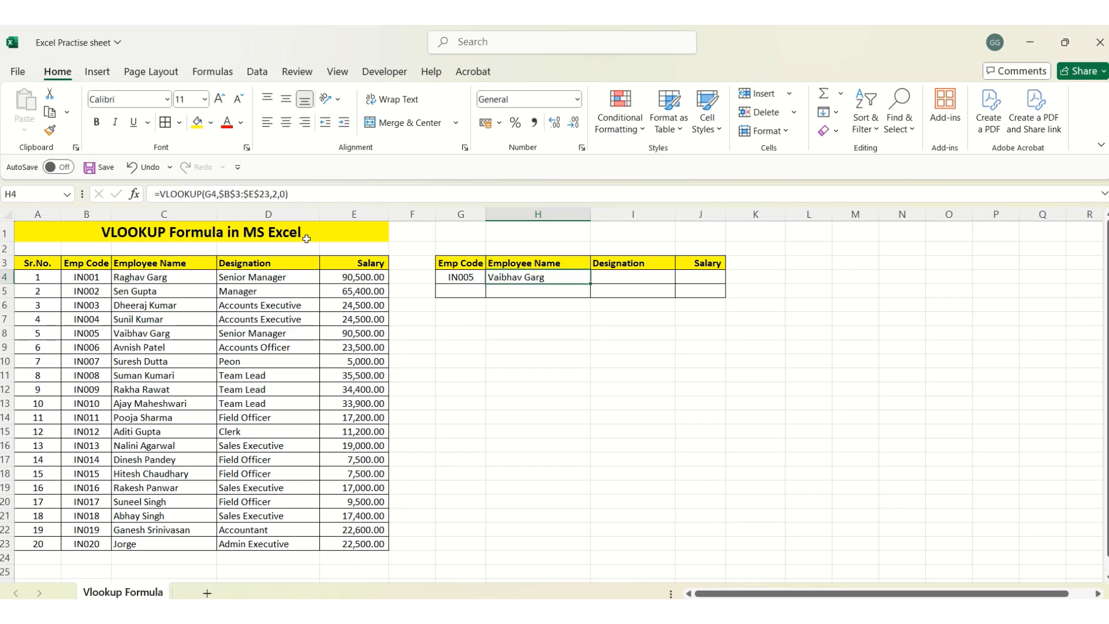
left_click(6, 333)
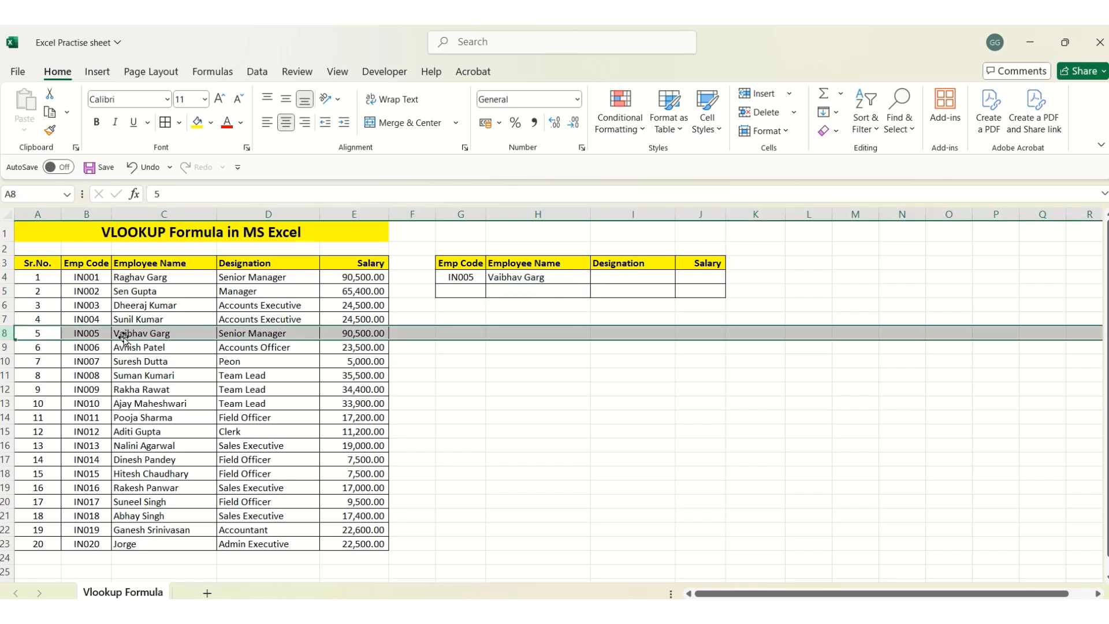
left_click(521, 279)
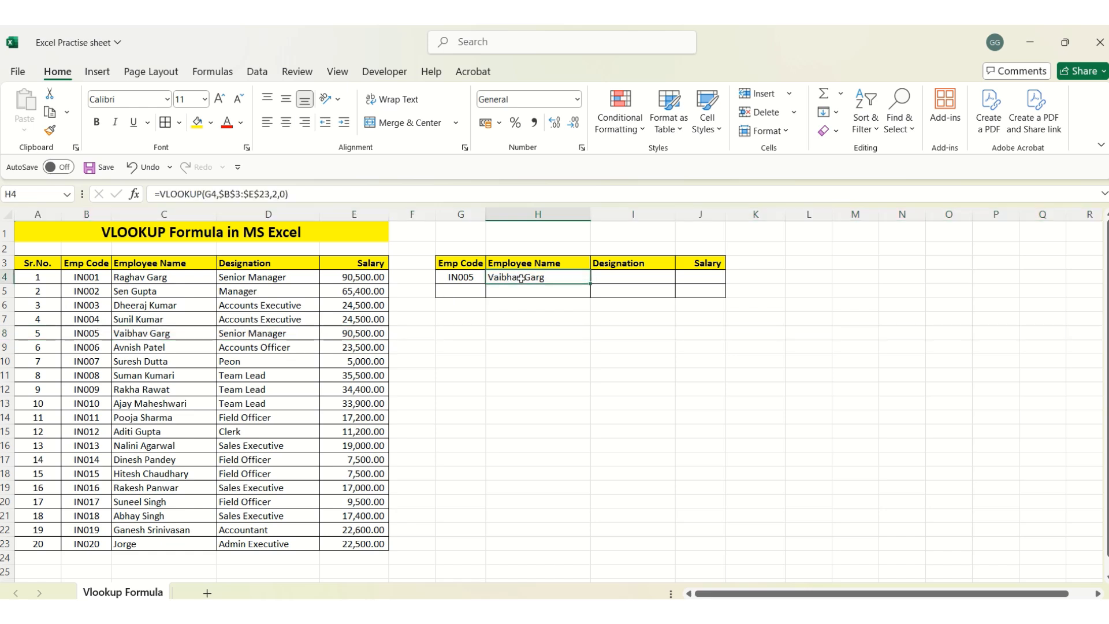
- Start a VLOOKUP formula in I4 with G4 as the lookup value and the absolute range $B$4:$E$23 as the table array
left_click(611, 277)
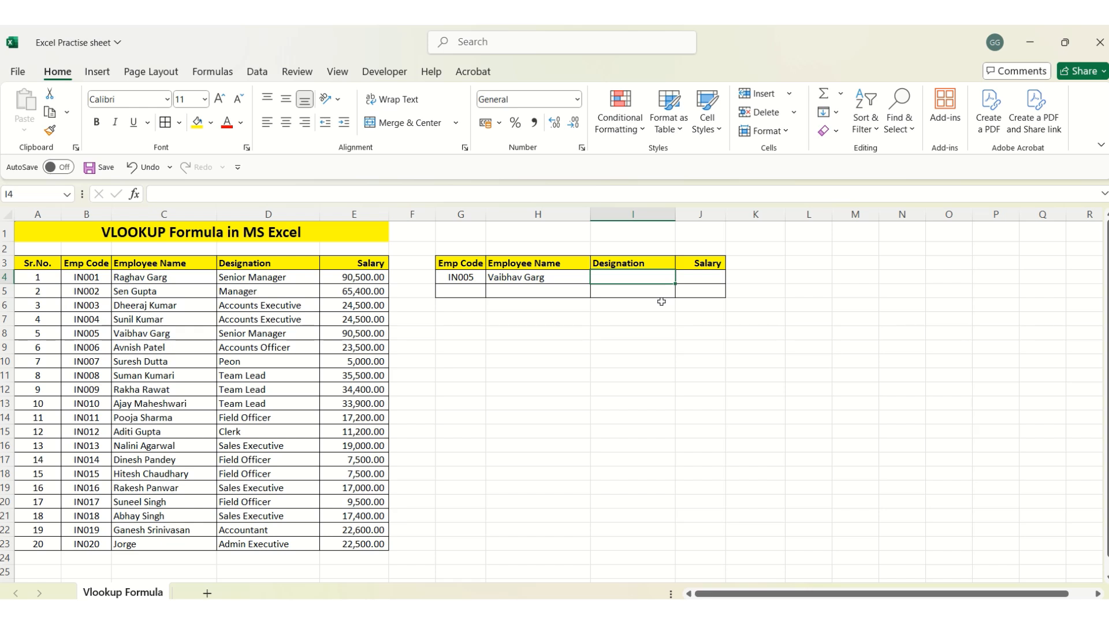
type("=vloo")
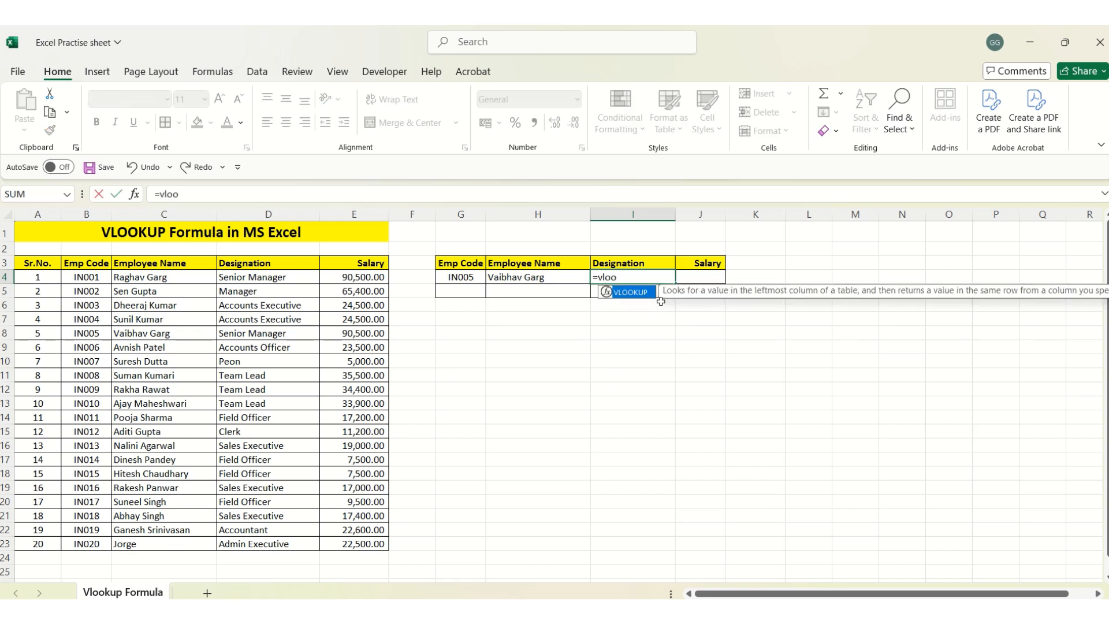
type("kup(")
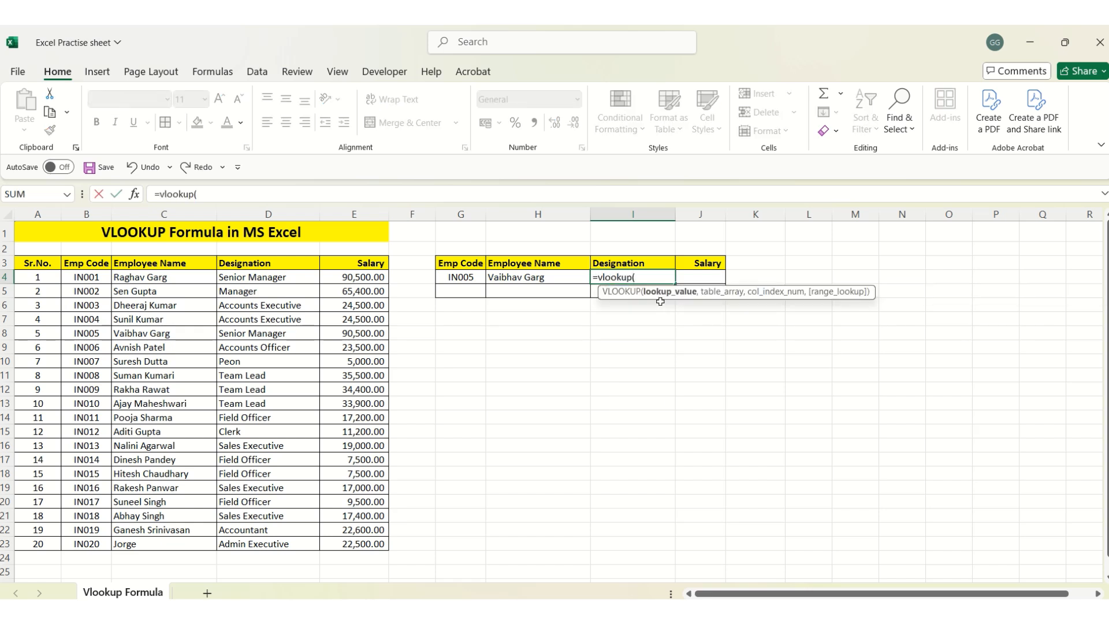
key("Left")
key("Left")
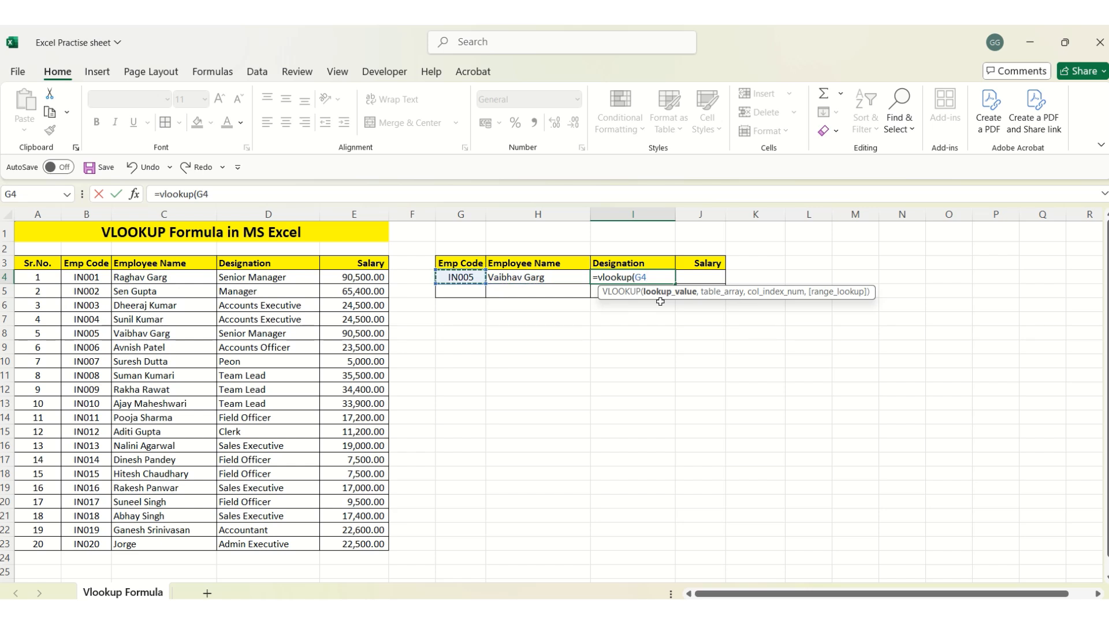
type(",")
left_click_drag(83, 276, 378, 544)
key("F4")
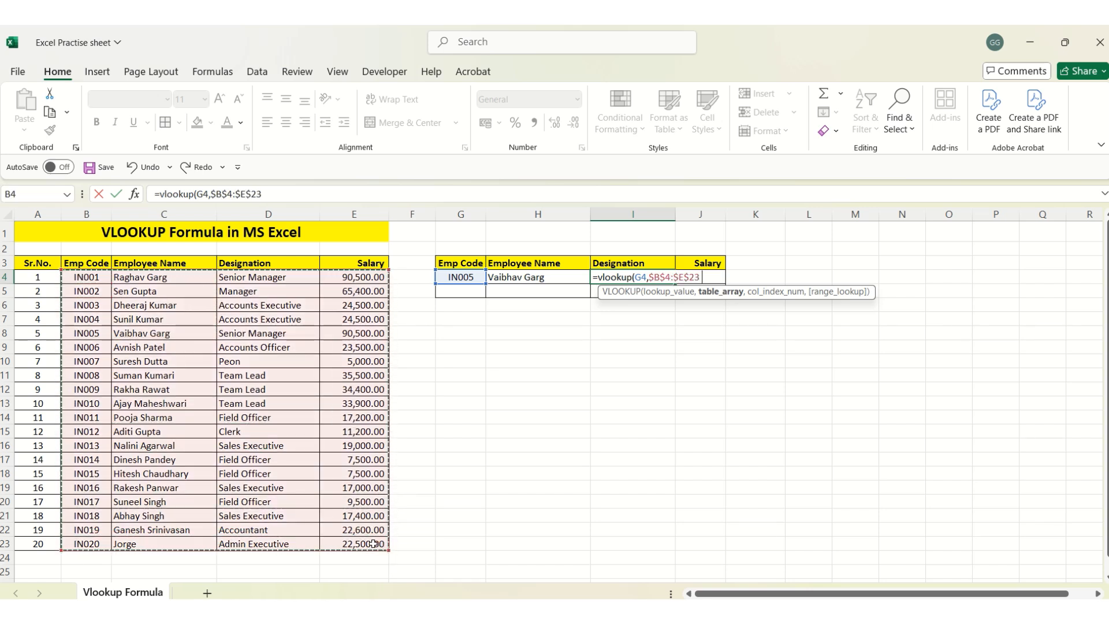
- Complete the I4 formula with column index 3 and range lookup 0, and compare the designation with row 8 of the source table
type(",3")
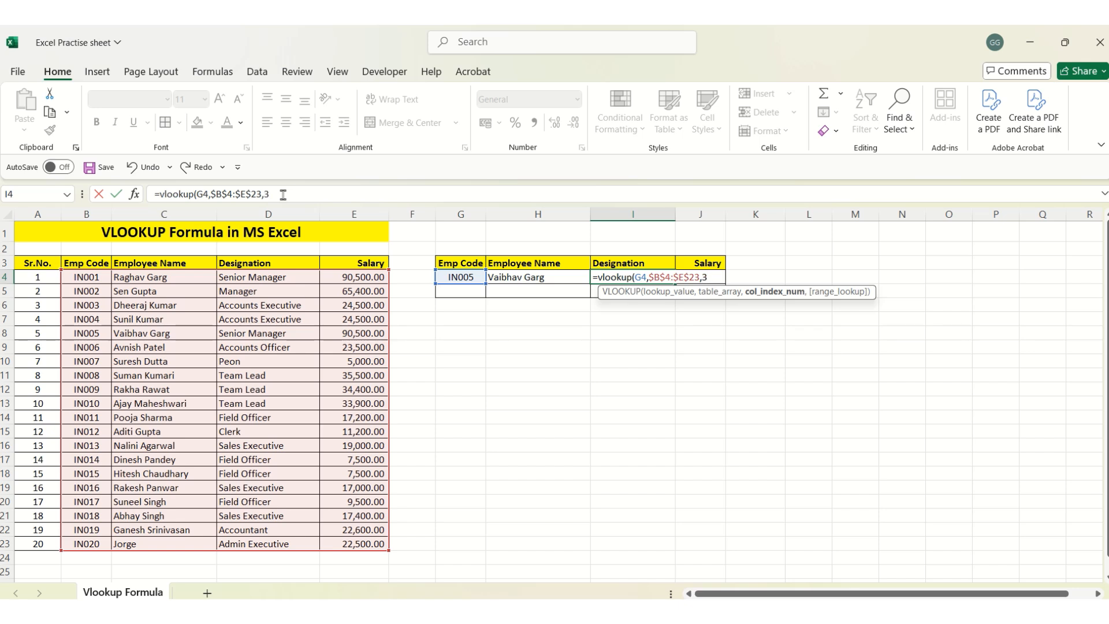
type(",0")
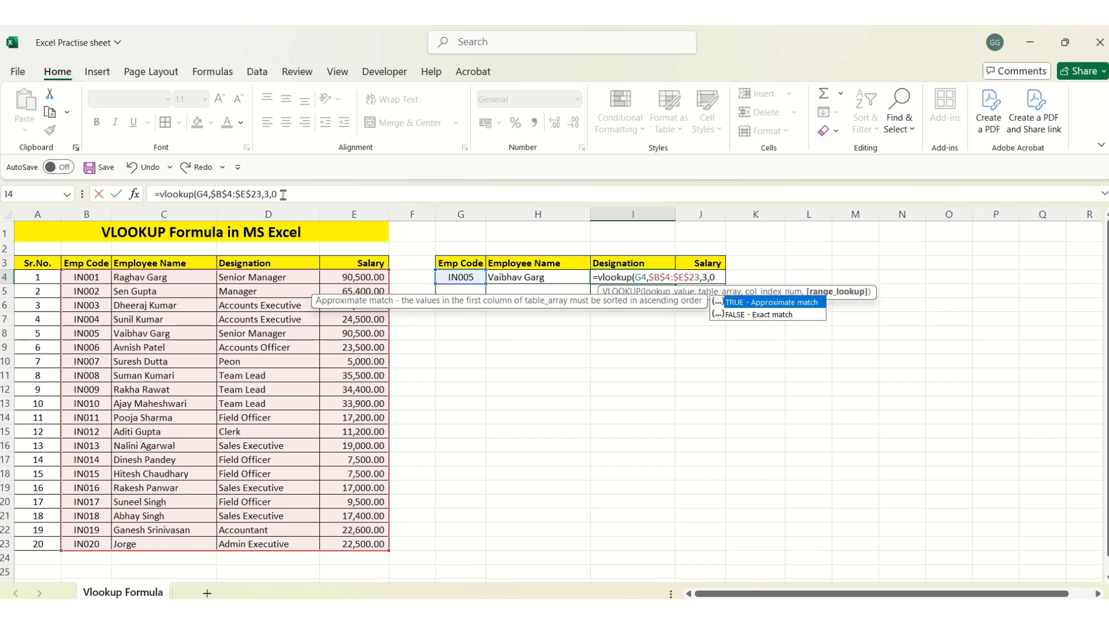
type(")")
key("Return")
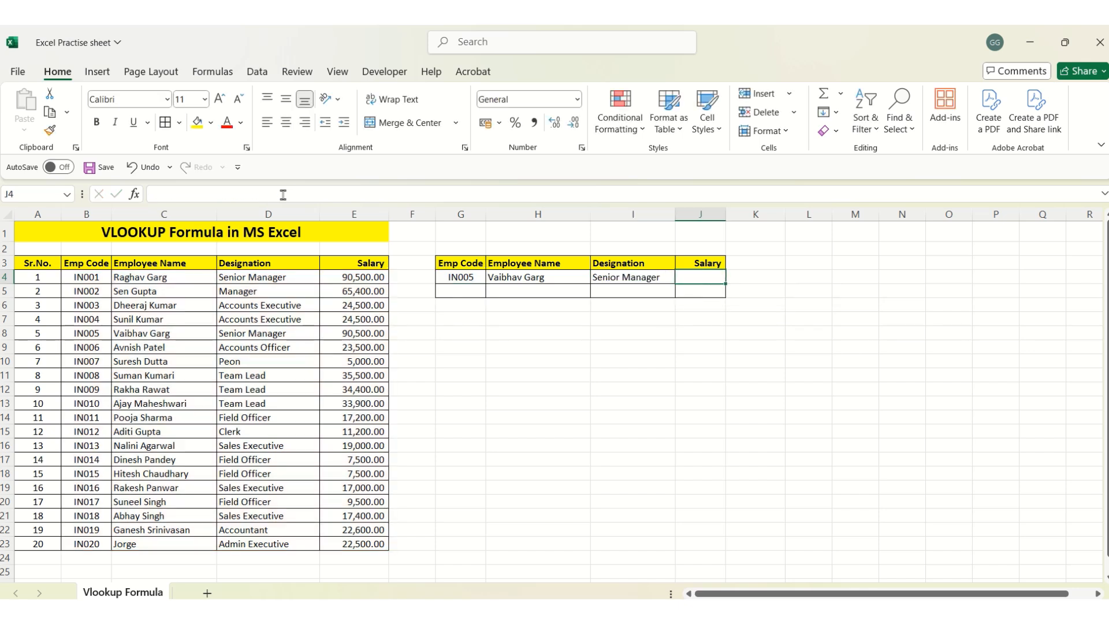
left_click(9, 331)
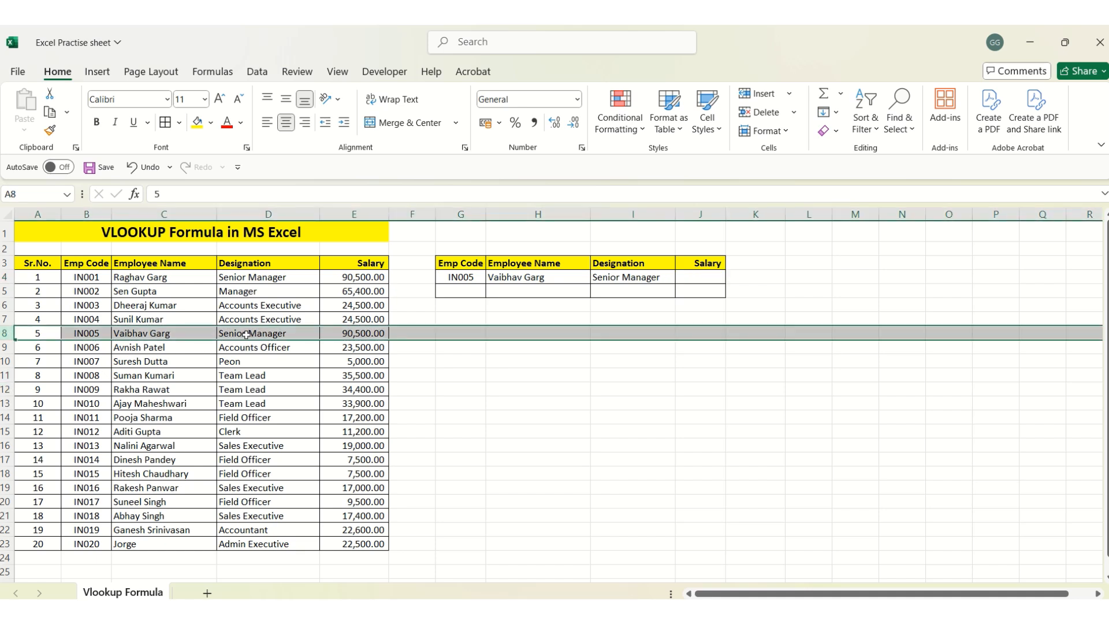
- Start a VLOOKUP formula in J4 with G4 as the lookup value and the absolute range $B$4:$E$23 as the table array
left_click(694, 276)
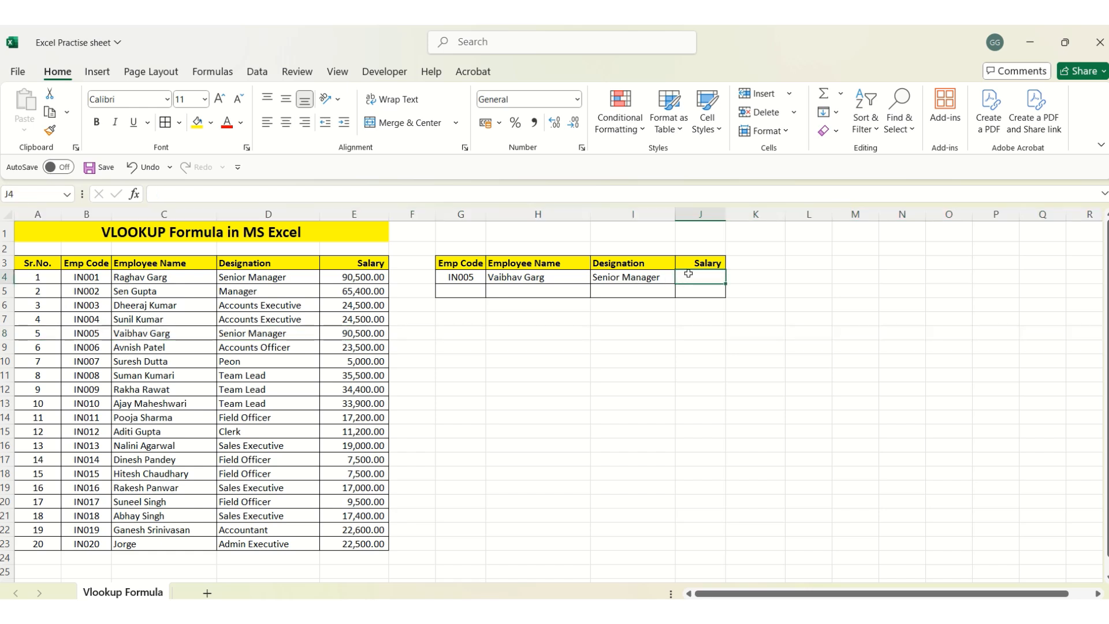
type("=")
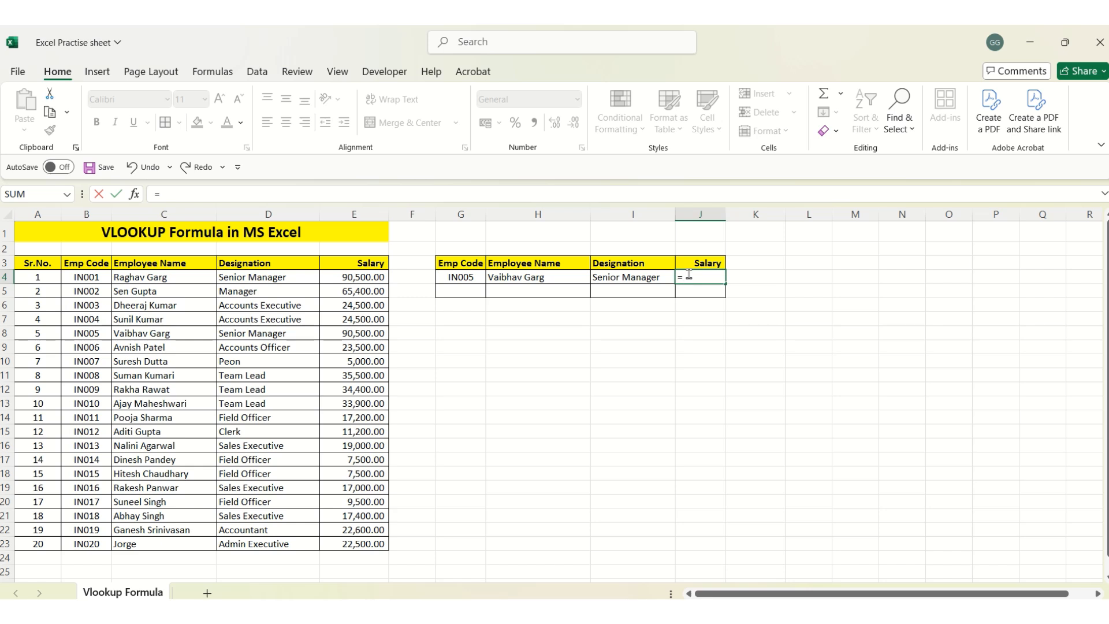
type("vlookup")
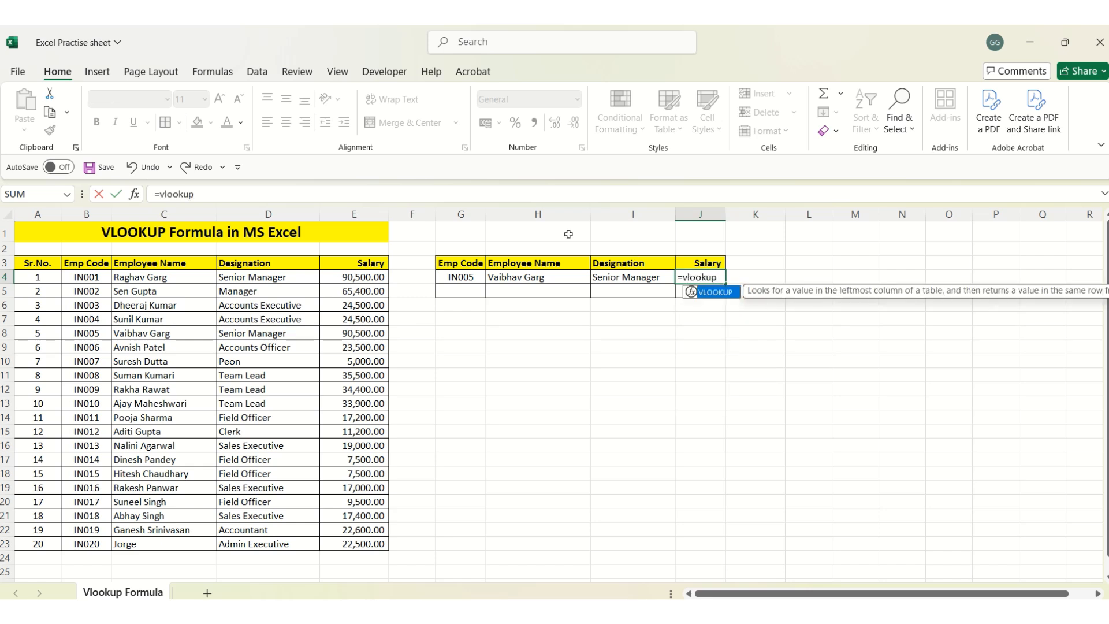
type("(")
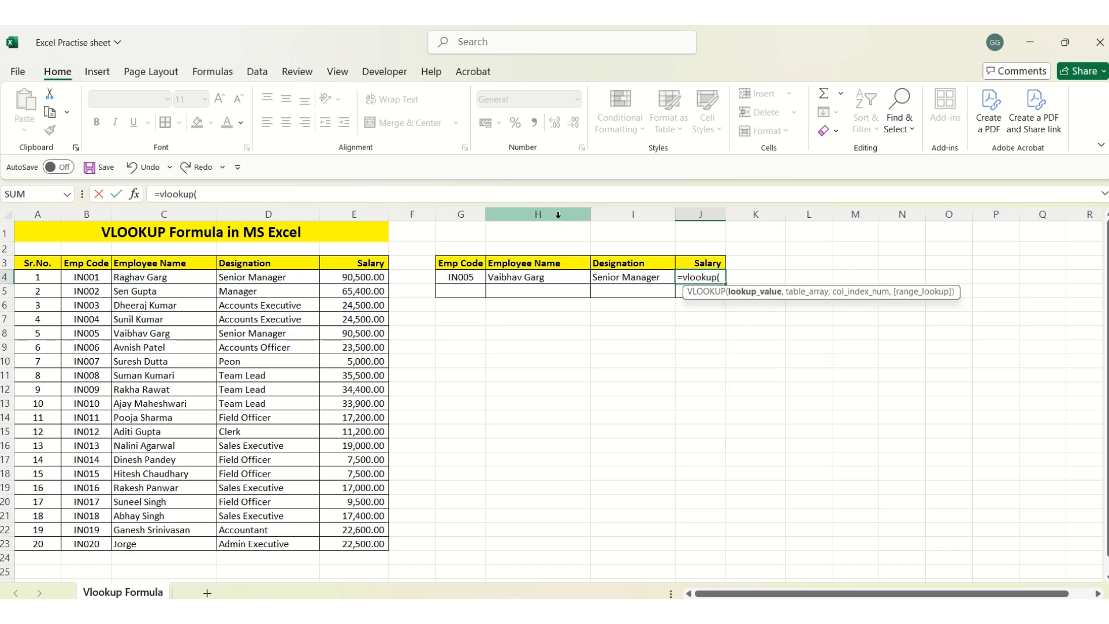
left_click(464, 277)
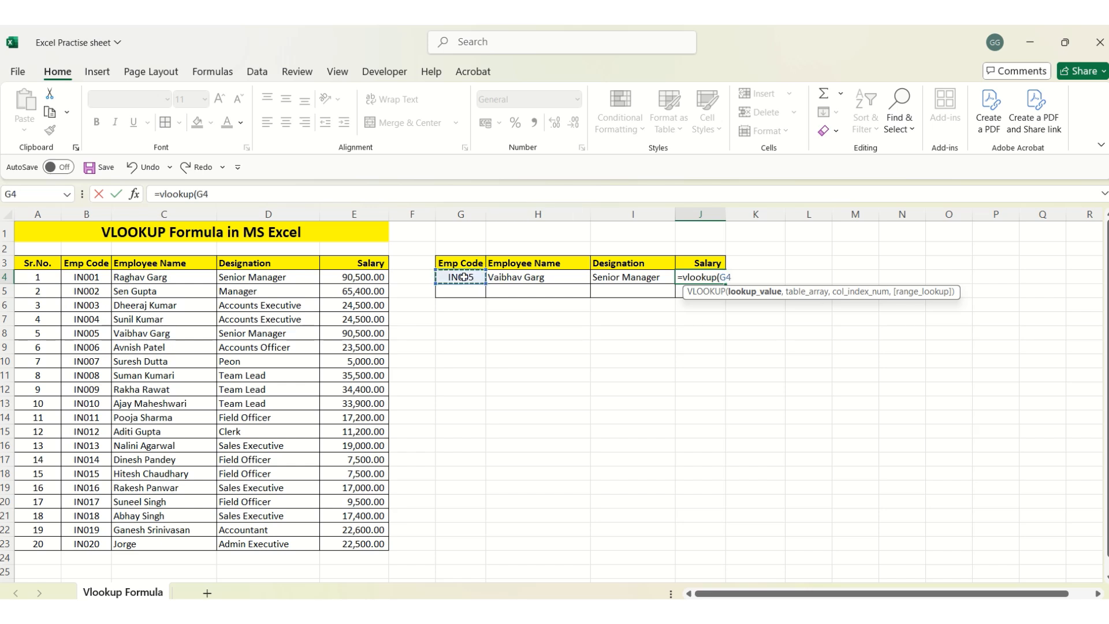
type(",")
left_click_drag(82, 276, 366, 543)
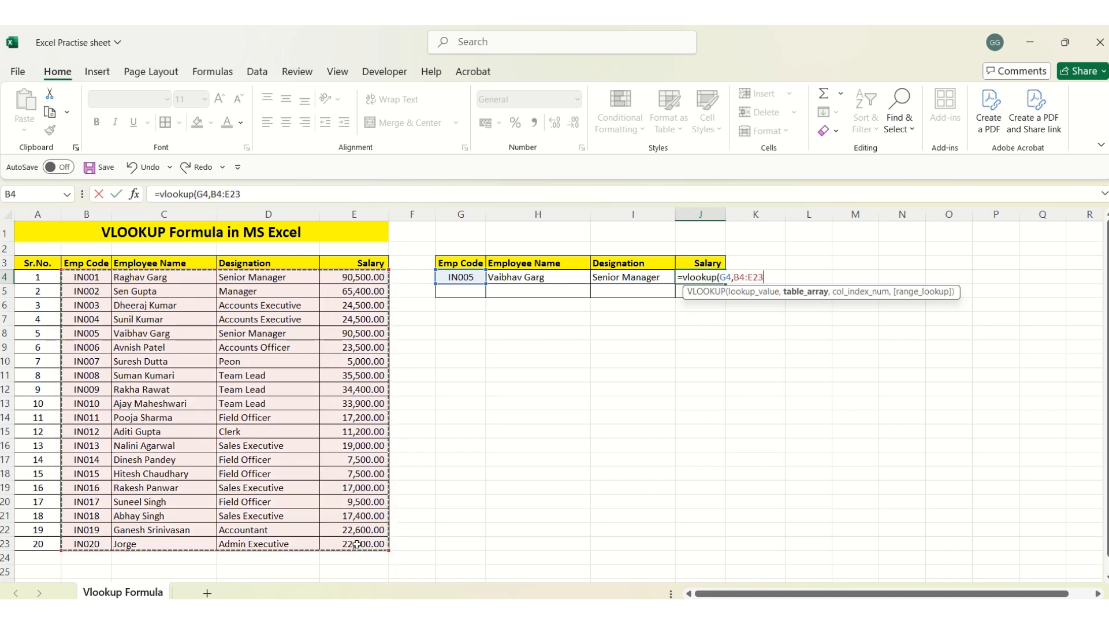
key("F4")
- Complete the J4 formula with column index 4 and range lookup 0, and compare the salary with row 8 of the source table
type(",4")
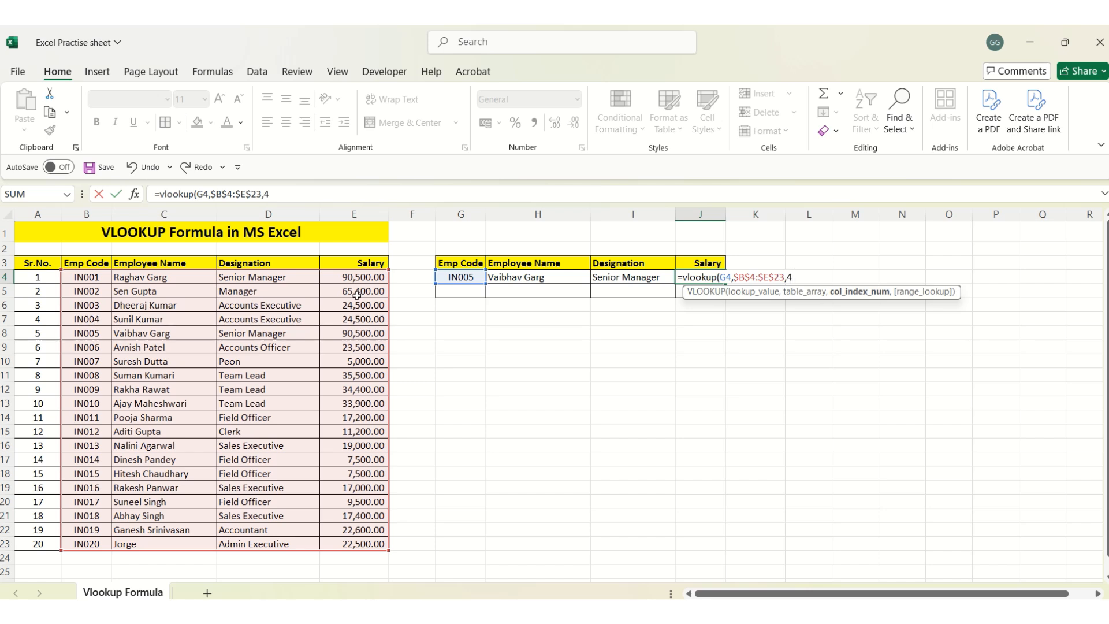
type(",")
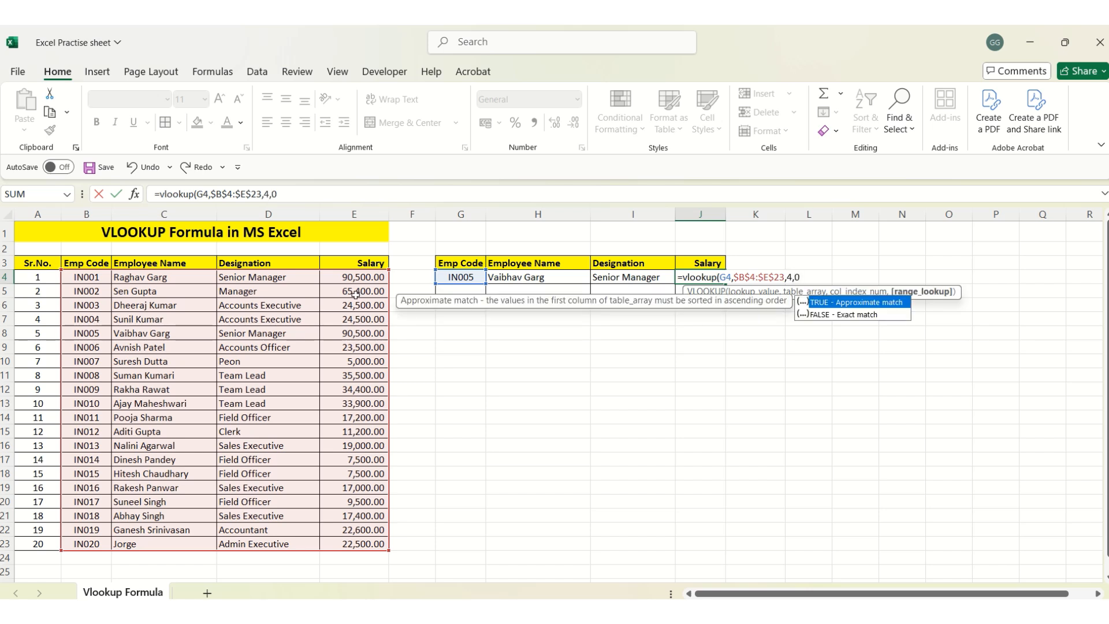
type("0)")
key("Return")
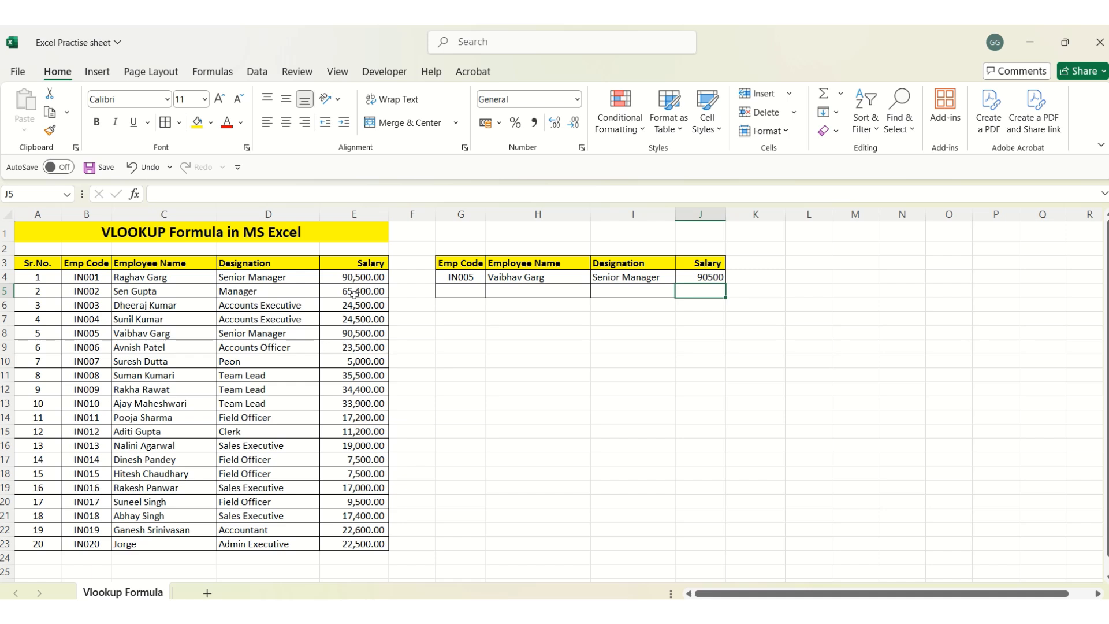
key("Up")
key("Left")
key("Left")
key("Left")
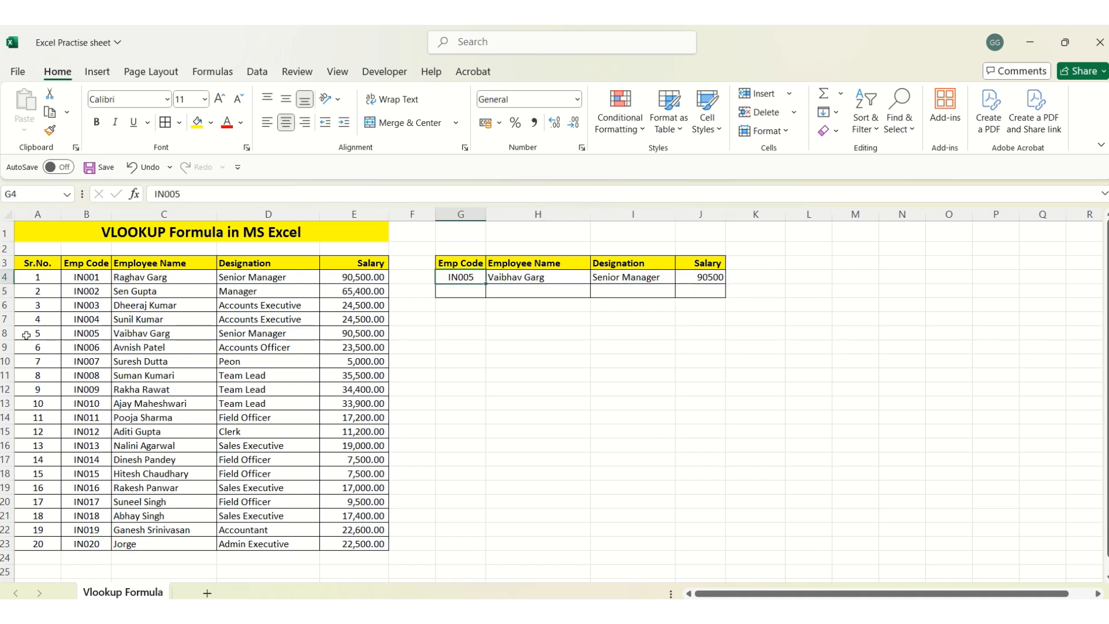
left_click(6, 333)
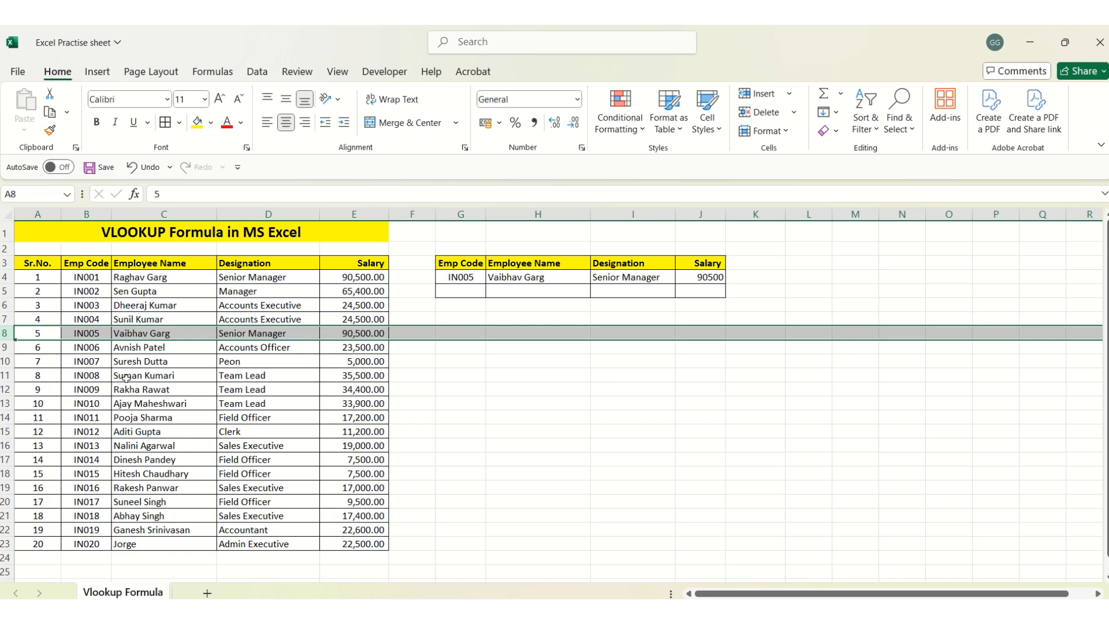
- Copy the employee code from B11 of the source table into G5 of the lookup table
left_click(87, 376)
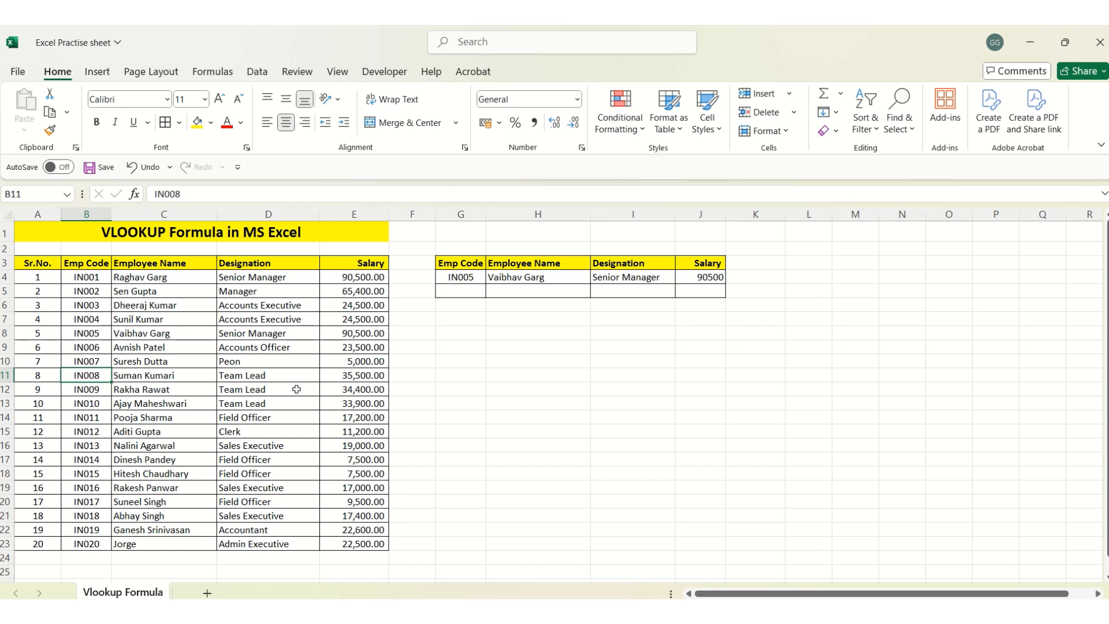
key("ctrl+c")
key("Right")
key("Right")
key("Right")
key("Right")
key("Right")
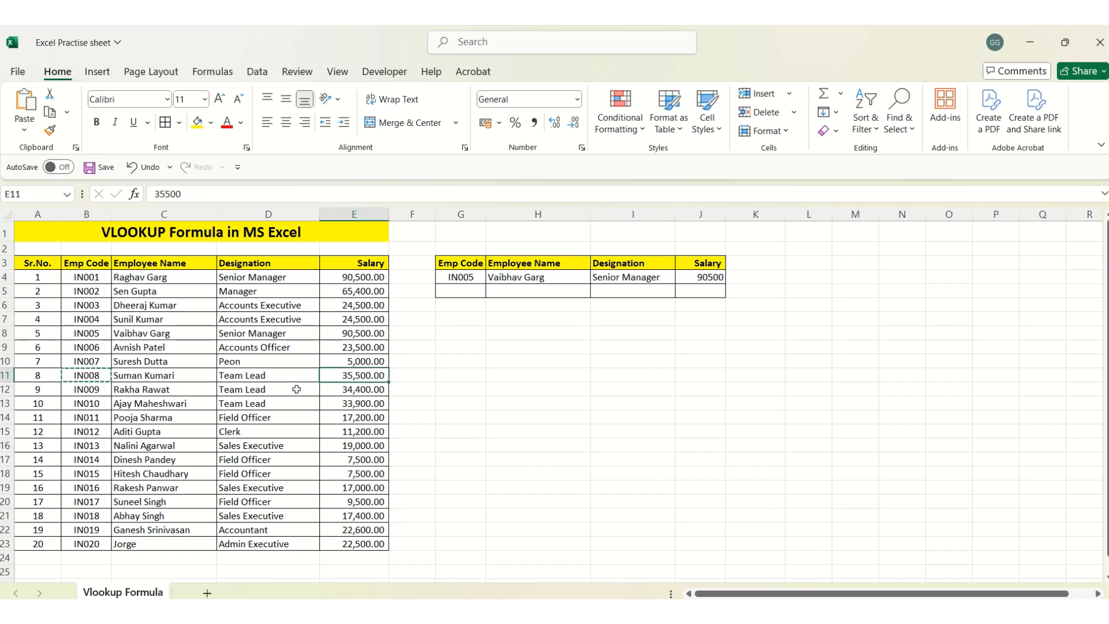
key("Up")
key("Up")
key("Up")
key("Up")
key("Up")
key("Up")
key("ctrl+v")
key("Escape")
- Copy the last six employee codes, B18:B23, from the source table into the lookup table starting at G6
key("Left")
key("Left")
key("Left")
key("Left")
key("Left")
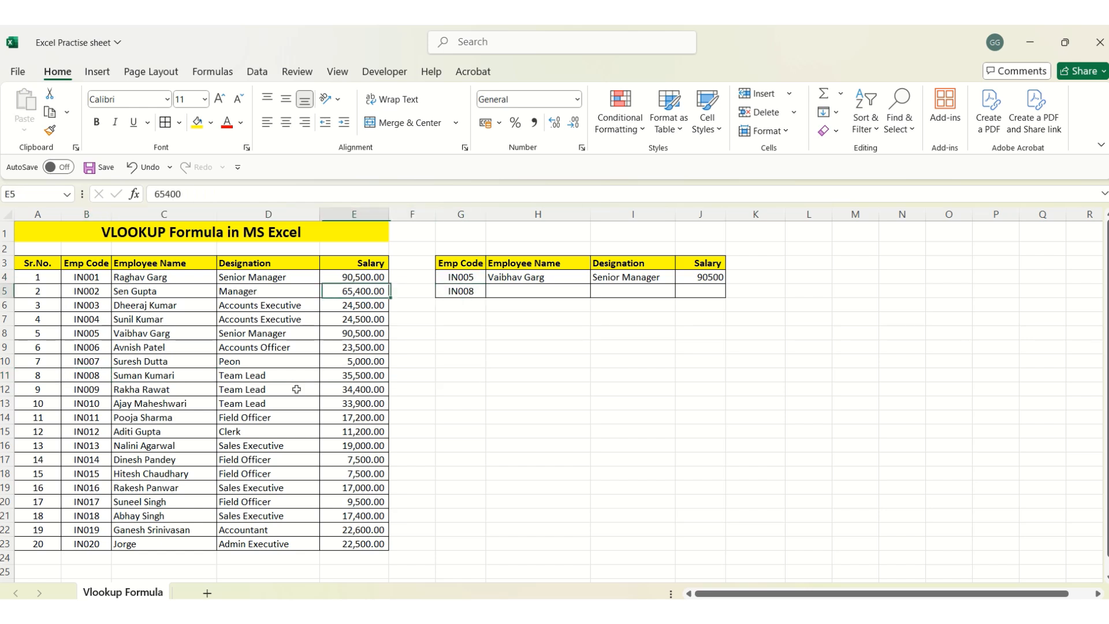
key("Left")
key("ctrl+Down")
key("Right")
key("Up")
key("Up")
key("Up")
key("Up")
key("Up")
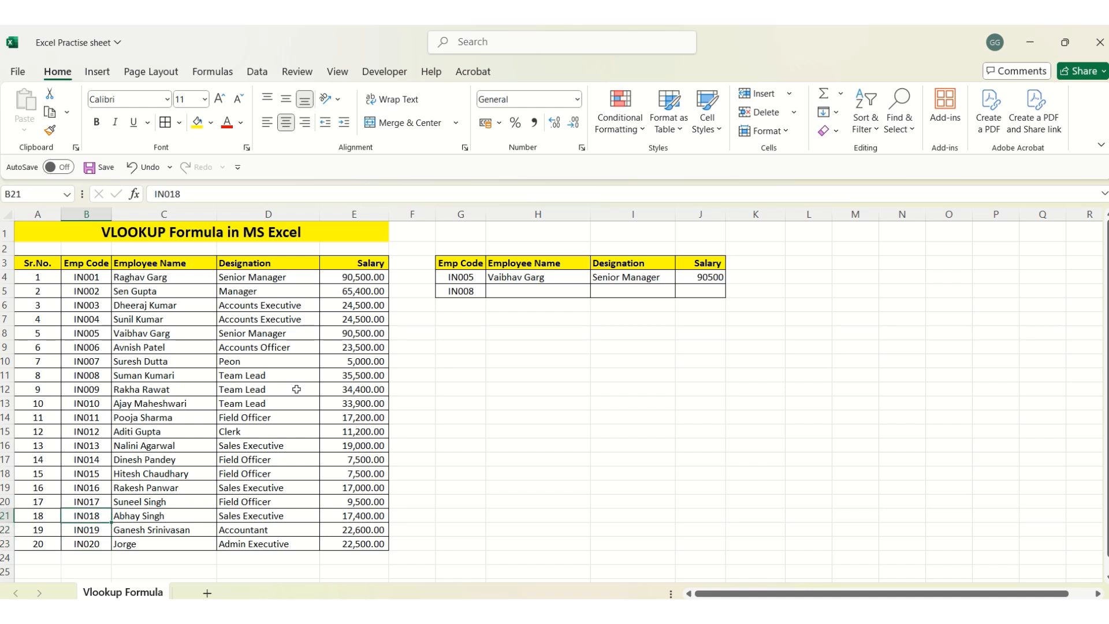
key("ctrl+shift+Down")
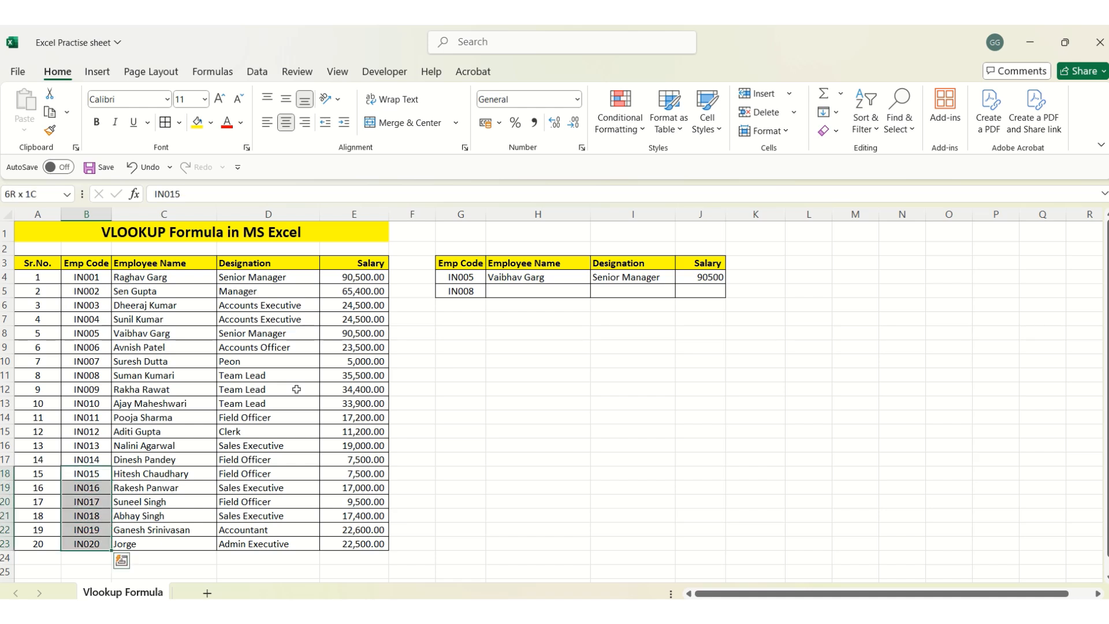
key("ctrl+c")
key("Right")
key("Right")
key("Right")
key("Right")
key("Right")
key("ctrl+Up")
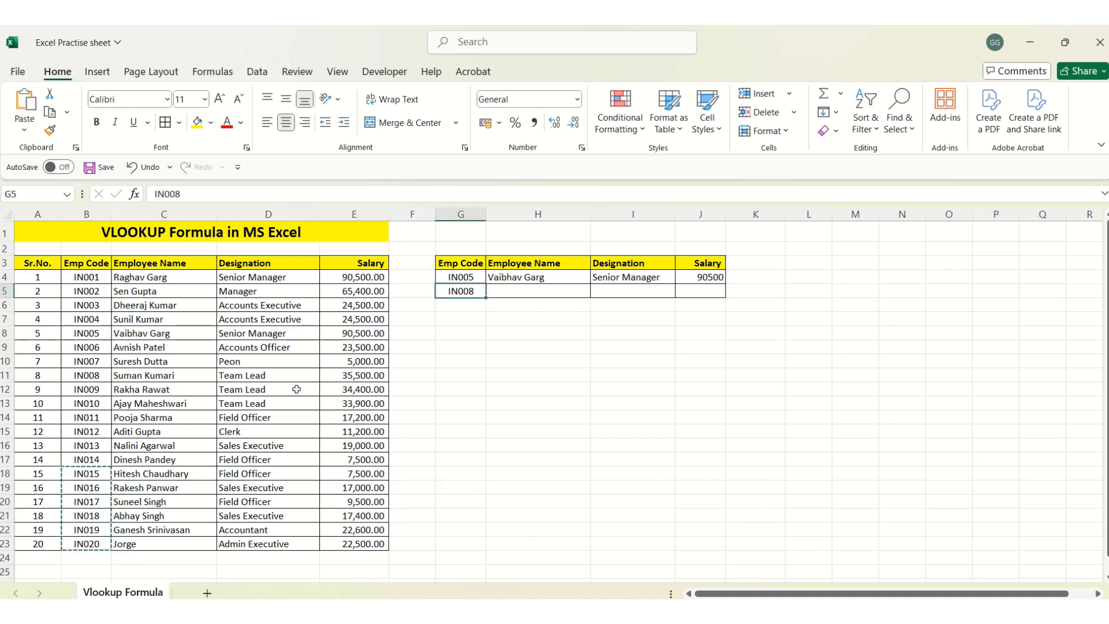
key("Down")
key("ctrl+v")
key("Up")
key("Up")
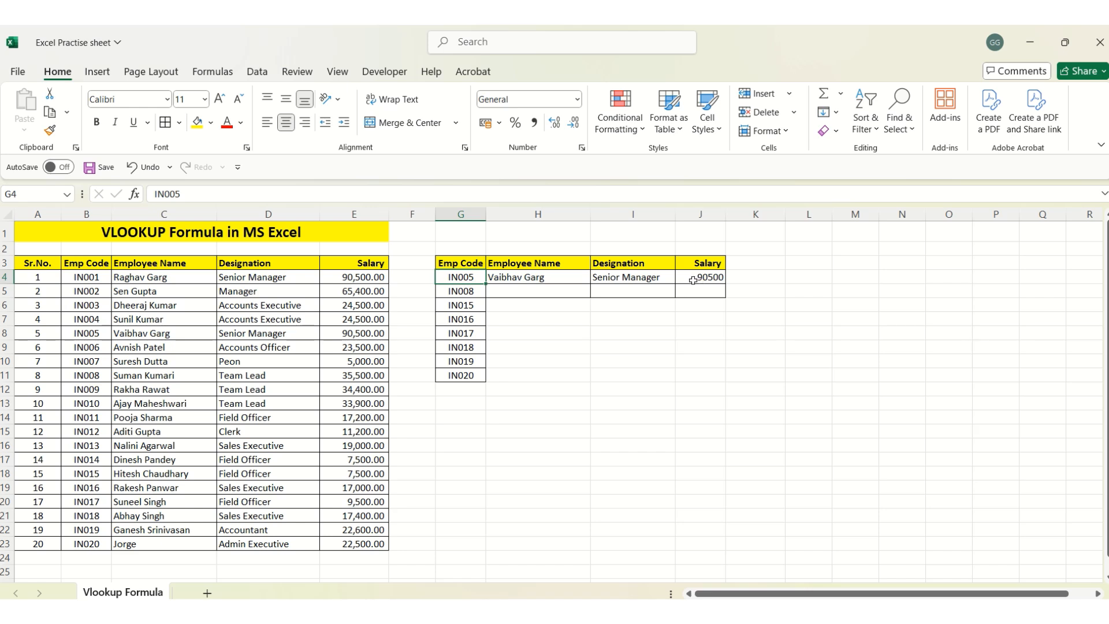
- Copy the employee name formula from H4 into H5:H11 and inspect the resulting formulas in H5 and H6
left_click(564, 276)
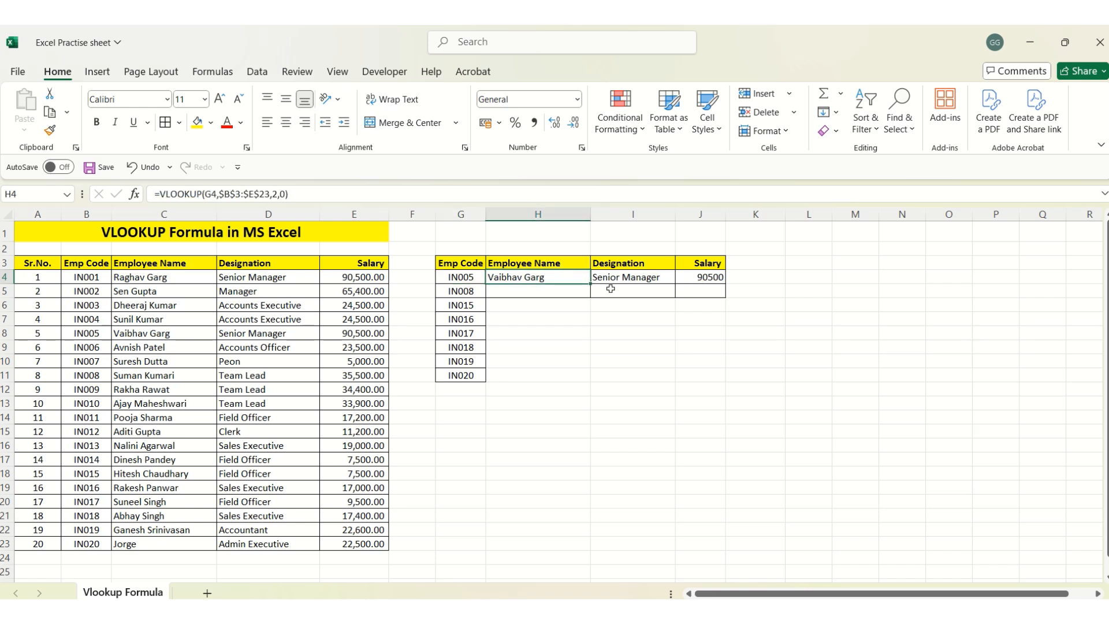
key("ctrl+c")
key("Down")
key("shift+Down")
key("shift+Down")
key("shift+Down")
key("shift+Down")
key("shift+Down")
key("shift+Down")
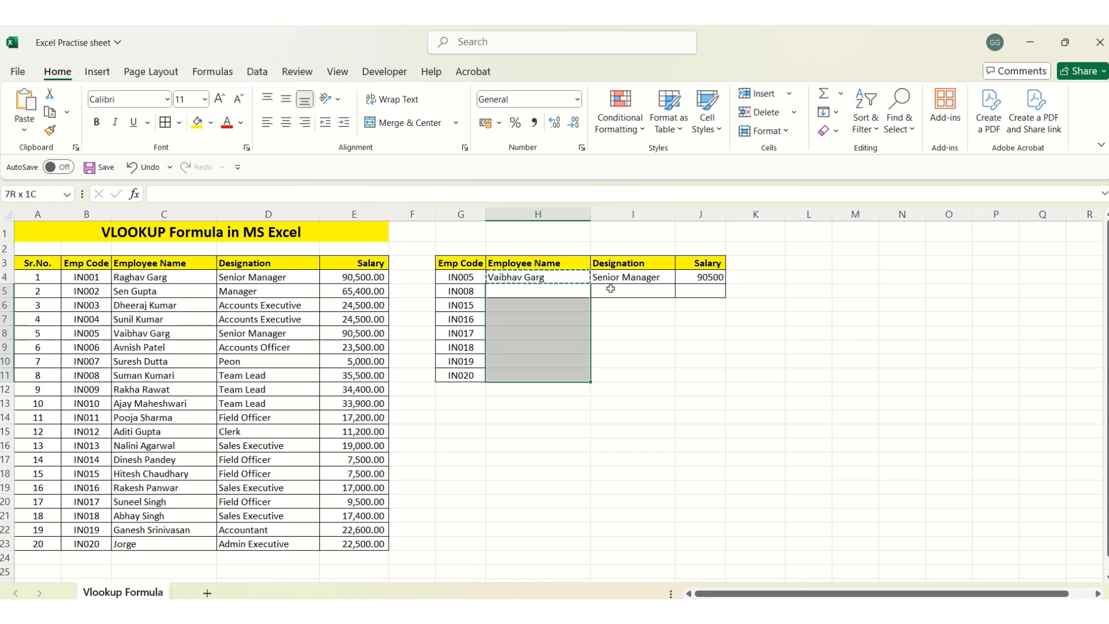
key("ctrl+v")
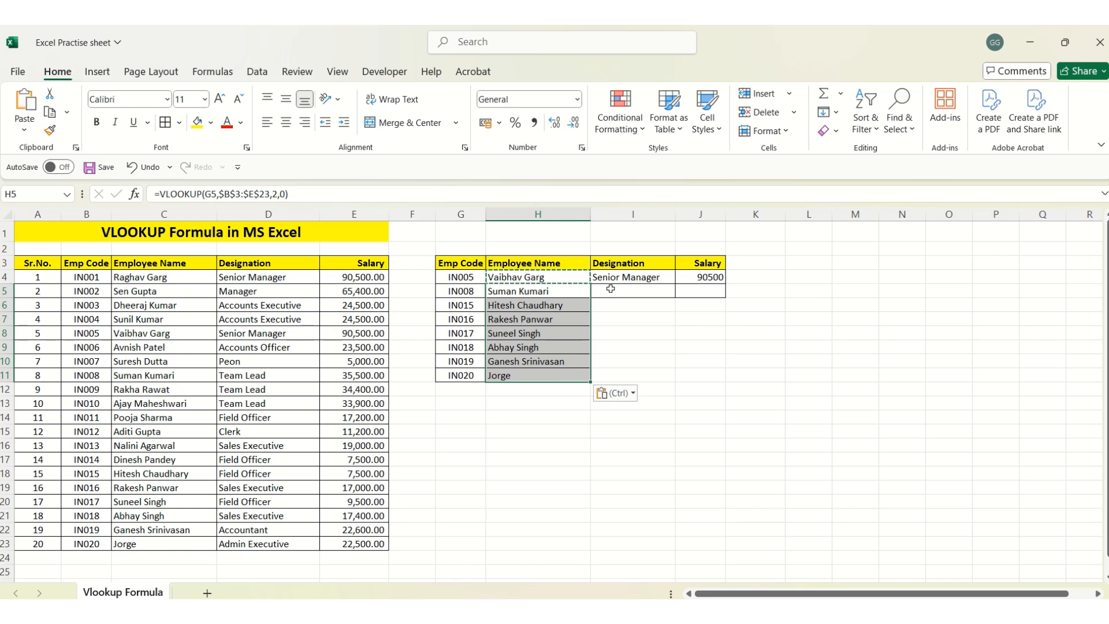
left_click(515, 292)
left_click(516, 305)
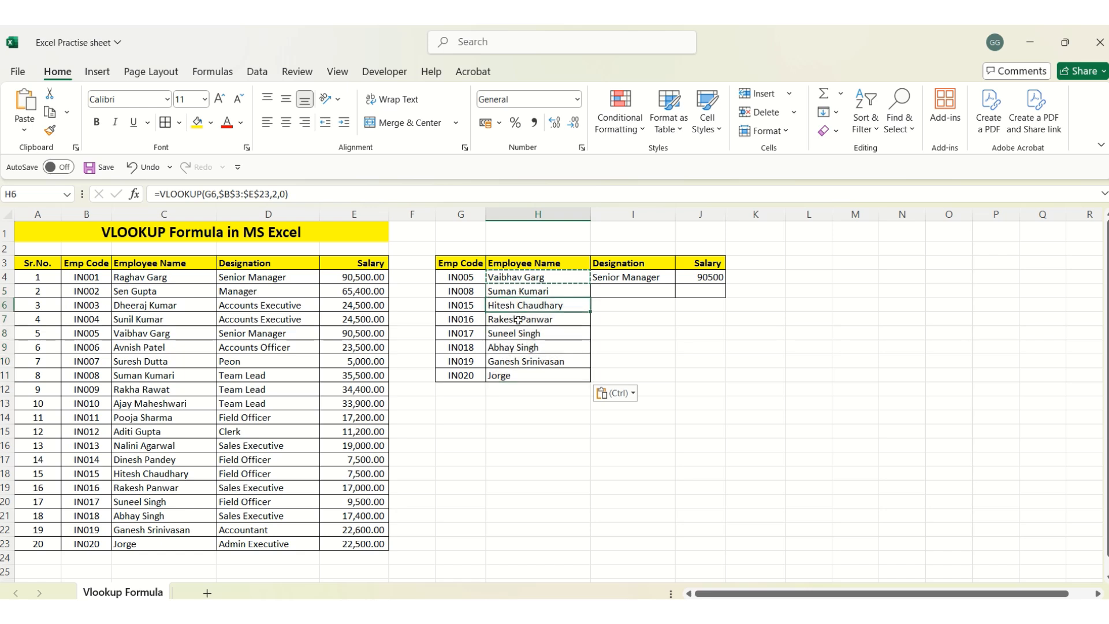
- Copy the designation and salary formulas from I4:J4 into I5:J11
left_click(630, 276)
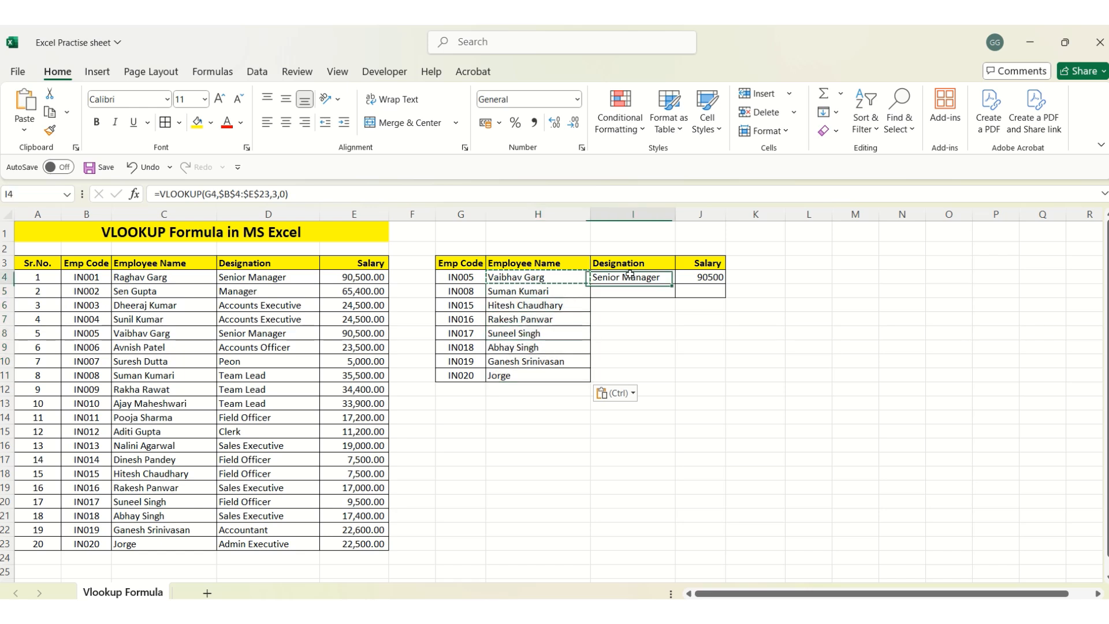
key("shift+Right")
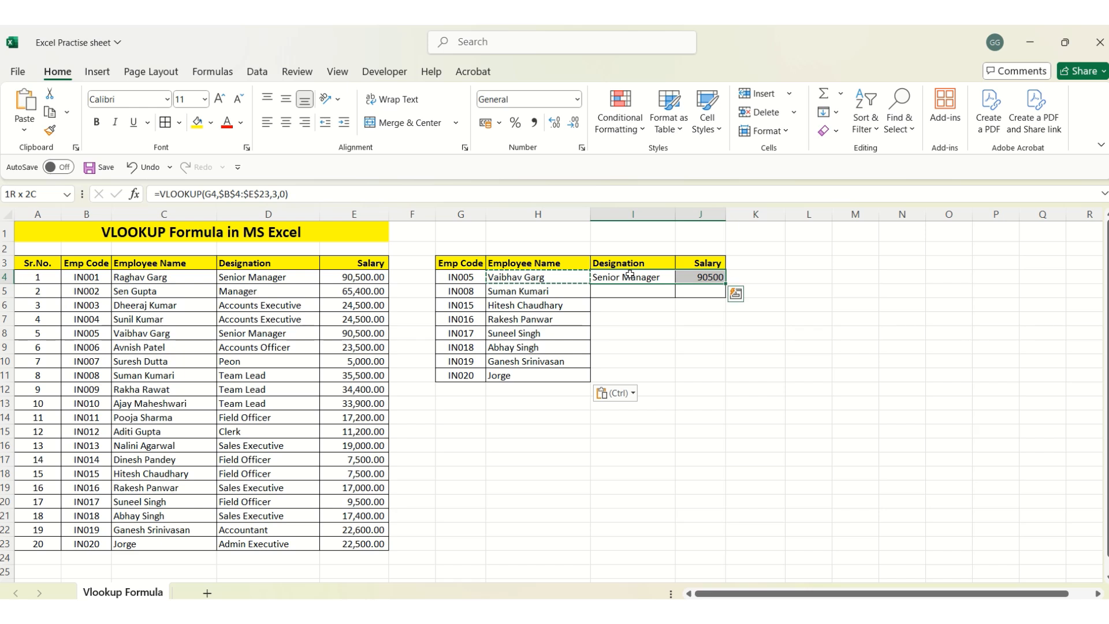
key("ctrl+c")
key("Down")
key("shift+Right")
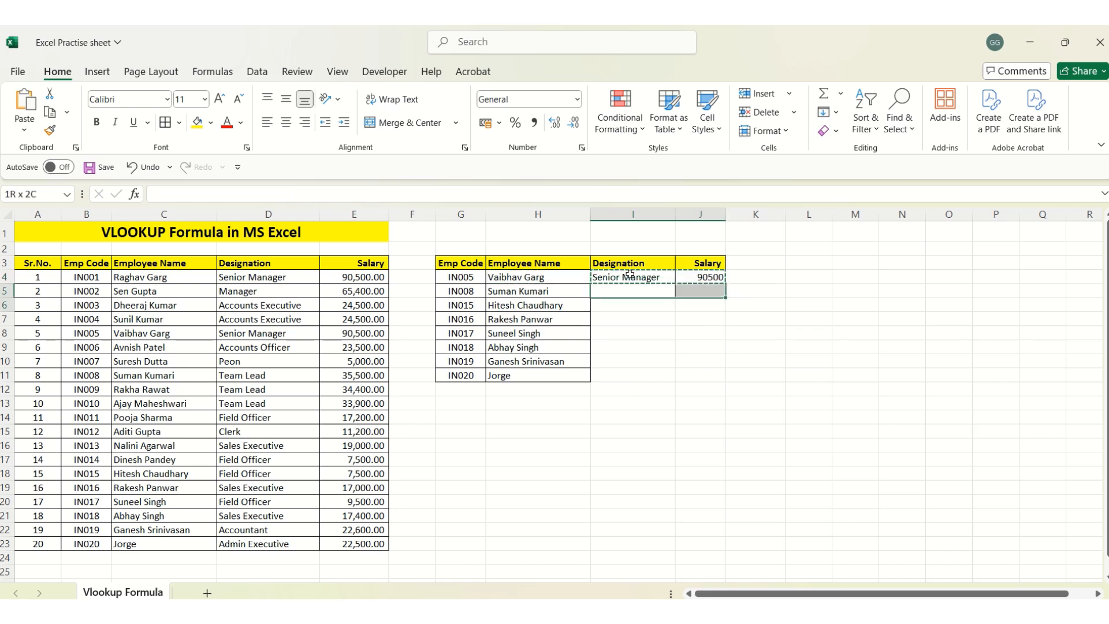
key("shift+Down")
key("shift+Down")
key("shift+Down")
key("shift+Down")
key("shift+Down")
key("shift+Down")
key("shift+Down")
key("shift+Down")
key("shift+Up")
key("shift+Up")
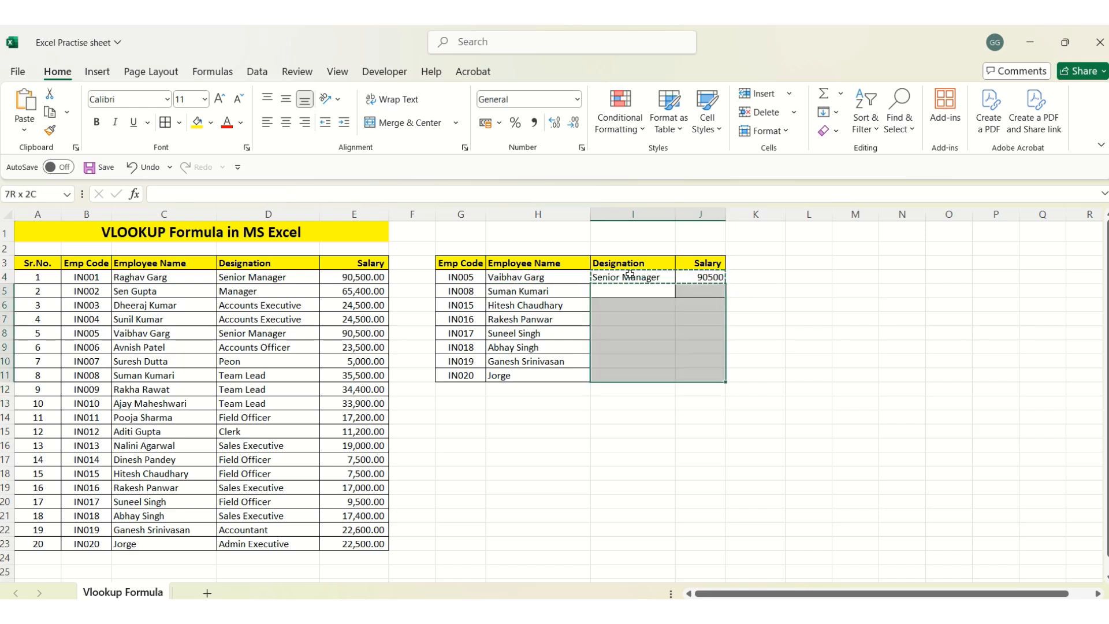
key("ctrl+v")
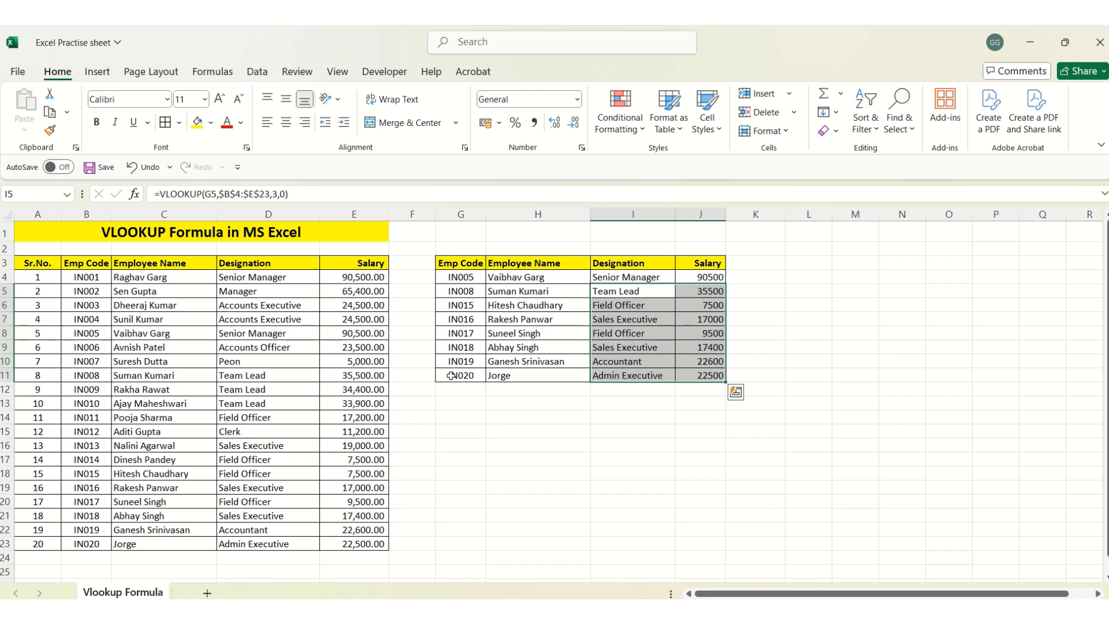
- Compare source row 23 with the last lookup row, and fill G11:J11 and G7:J7 with yellow
left_click(93, 545)
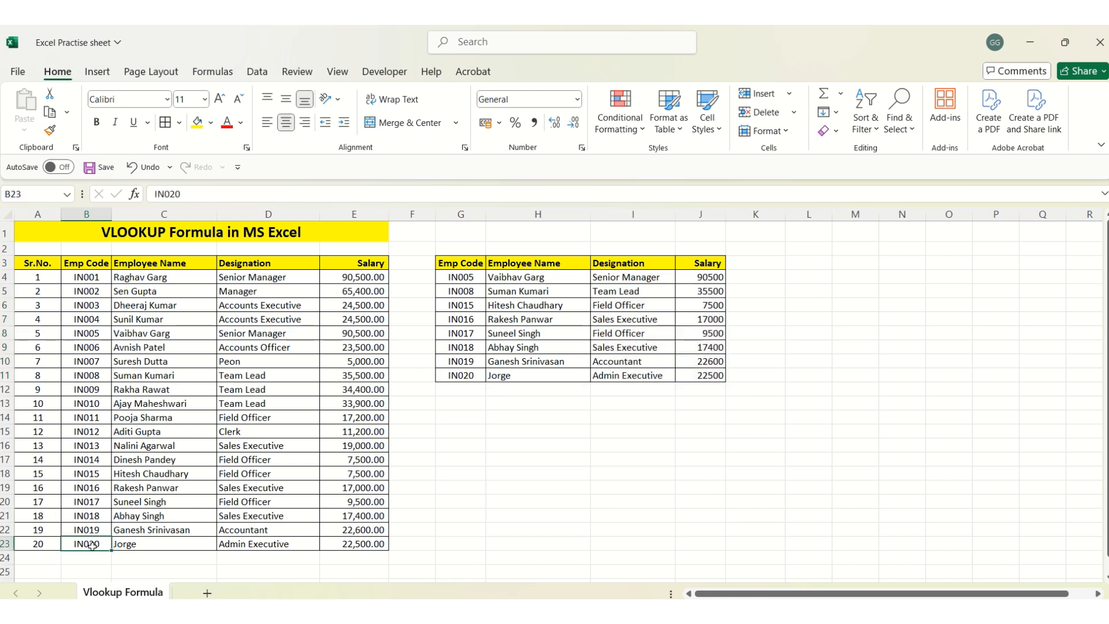
left_click(143, 546)
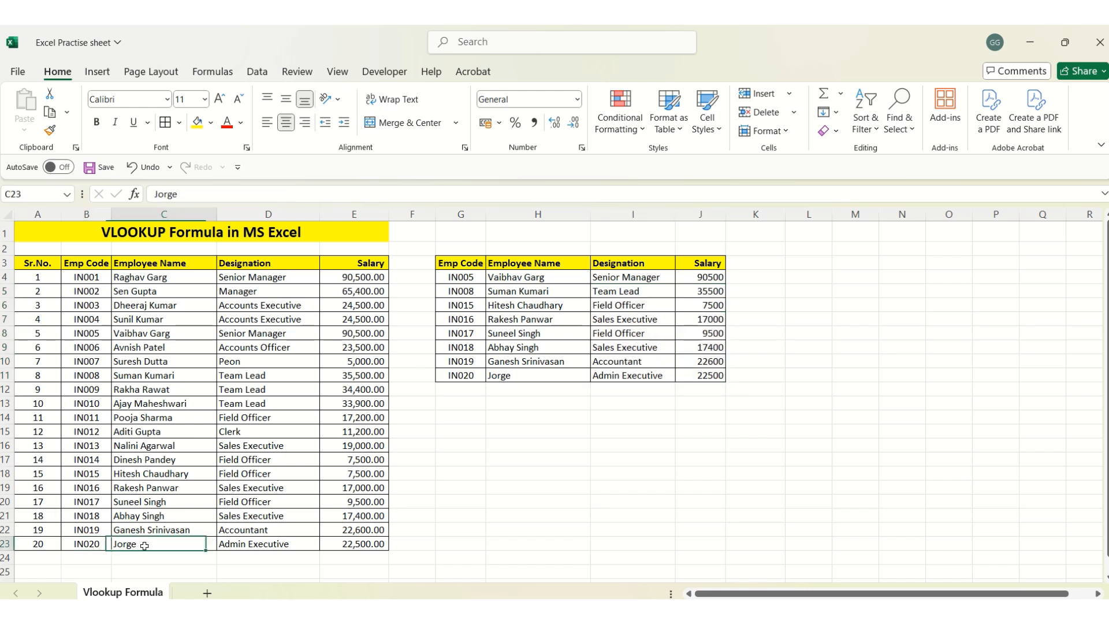
left_click(289, 544)
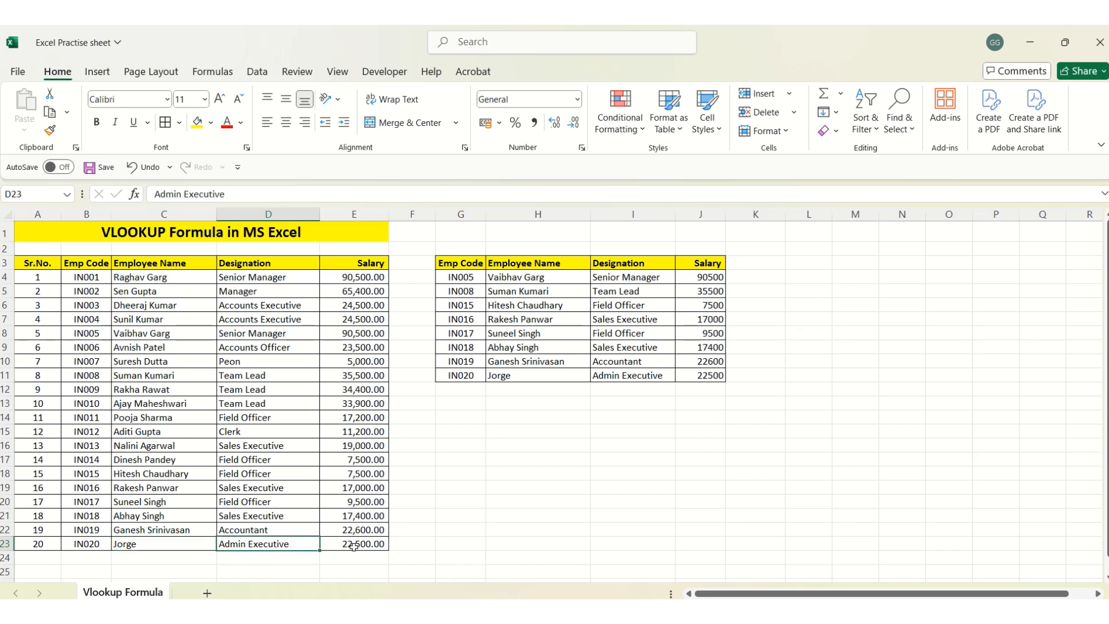
left_click(714, 375)
left_click_drag(708, 376, 474, 374)
left_click(198, 123)
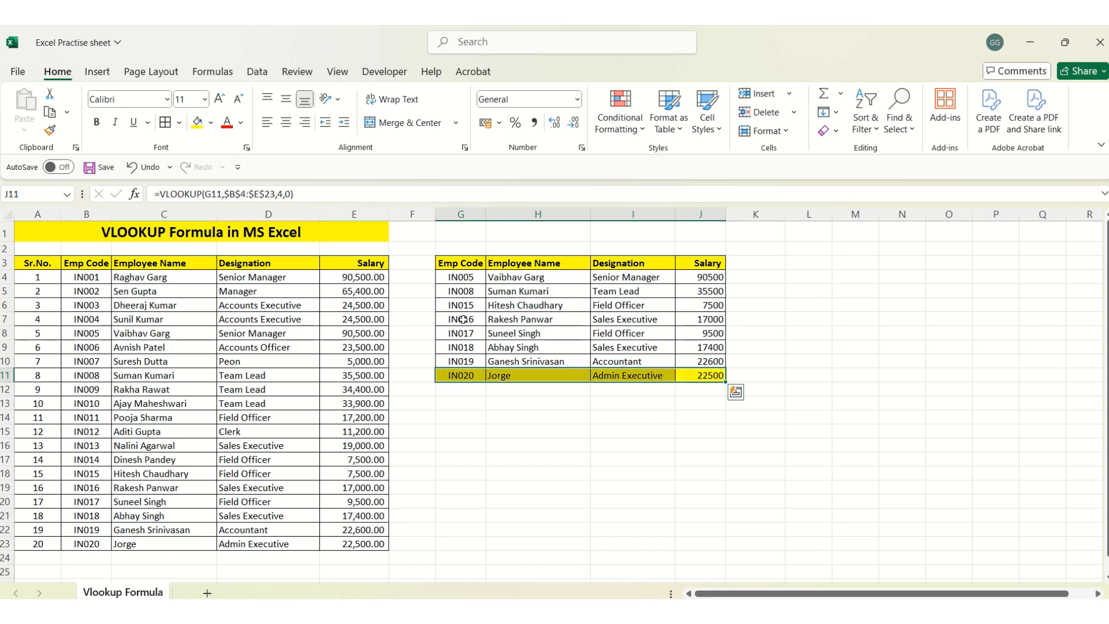
left_click_drag(463, 319, 704, 319)
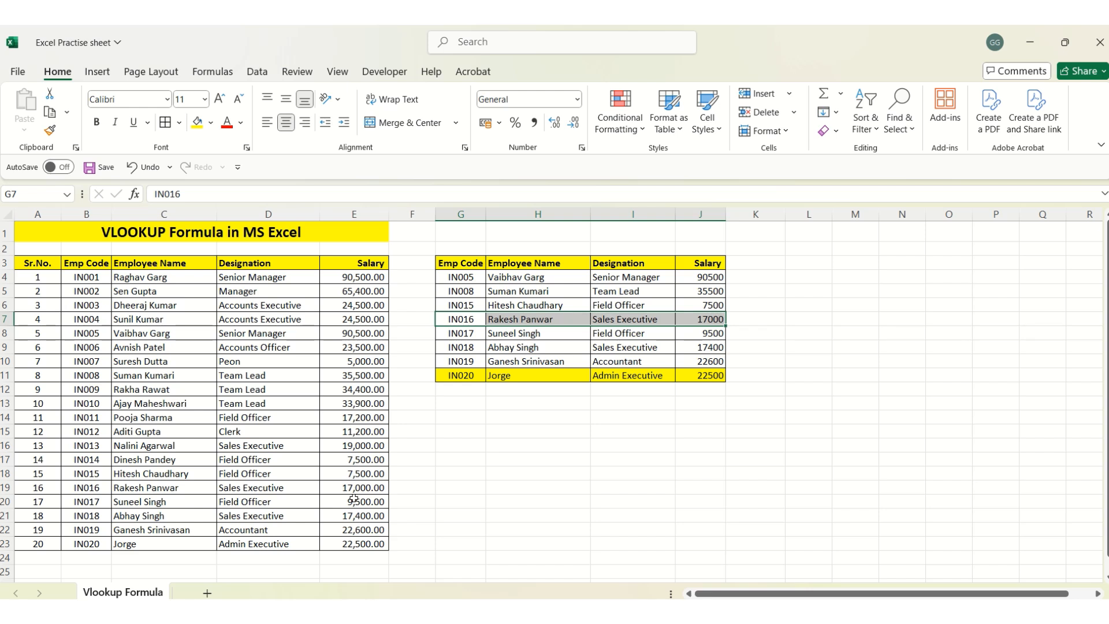
left_click(199, 124)
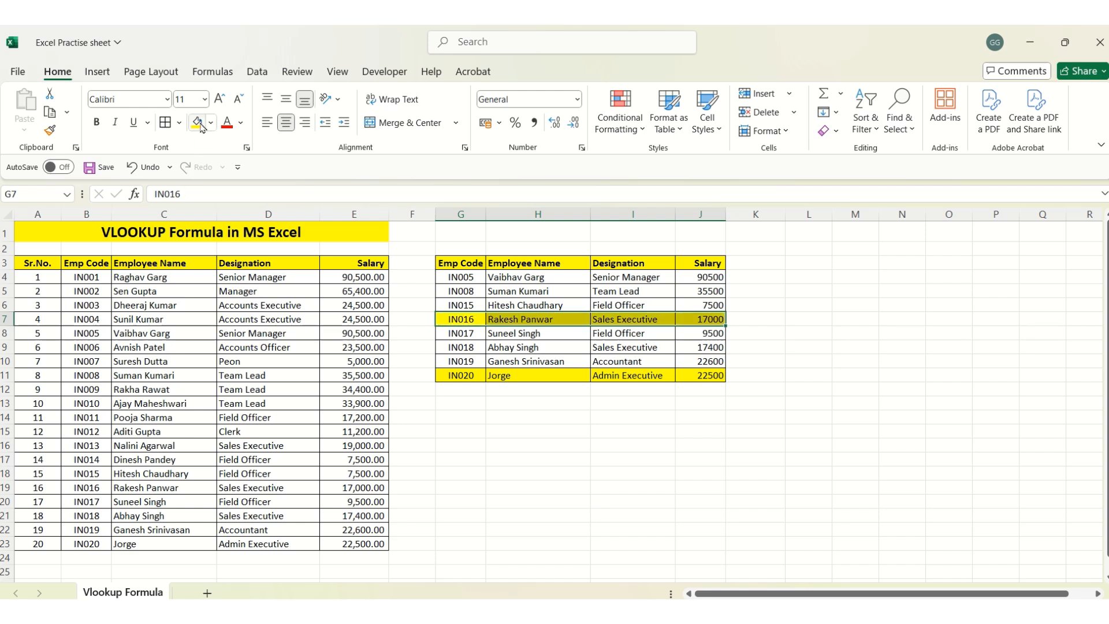